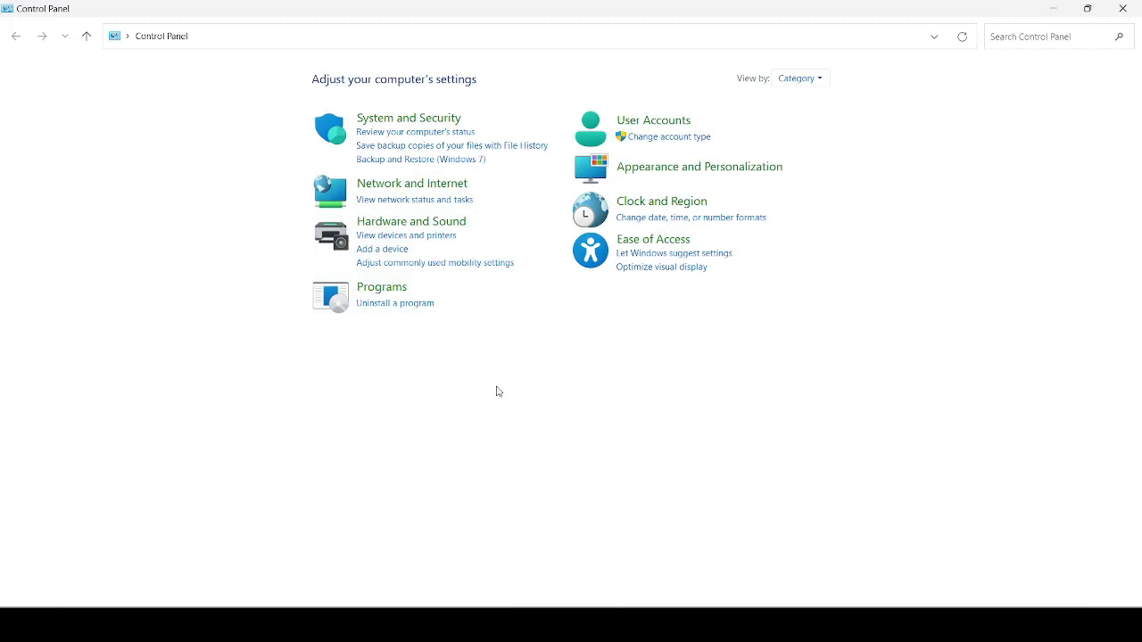
- Open the Windows Features settings from the installed programs section of the Control Panel
click(382, 287)
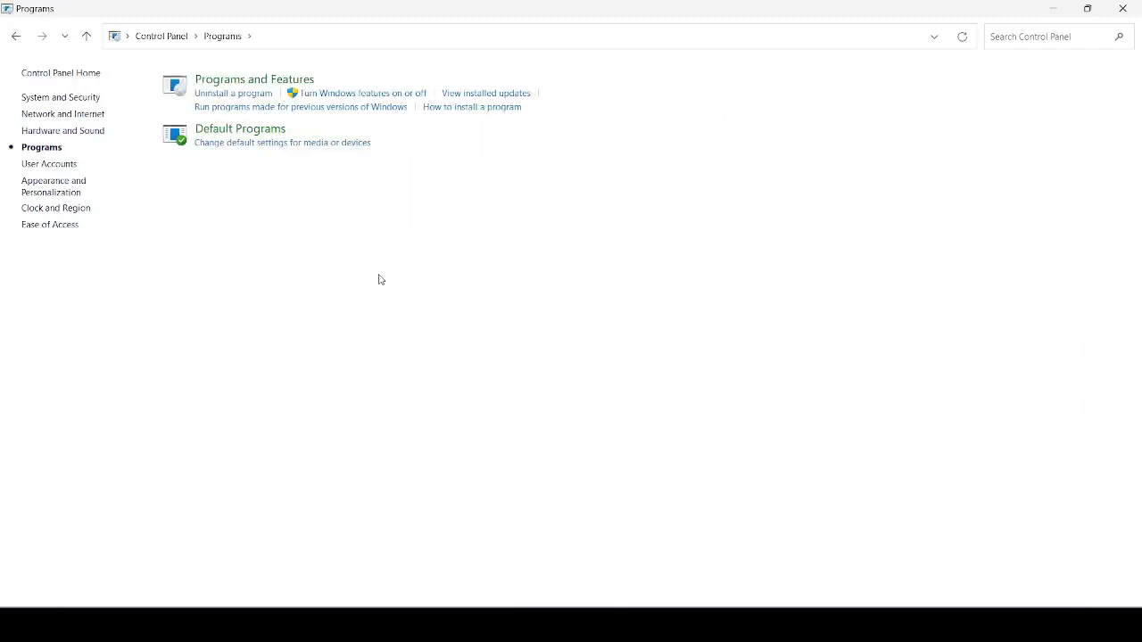
click(236, 96)
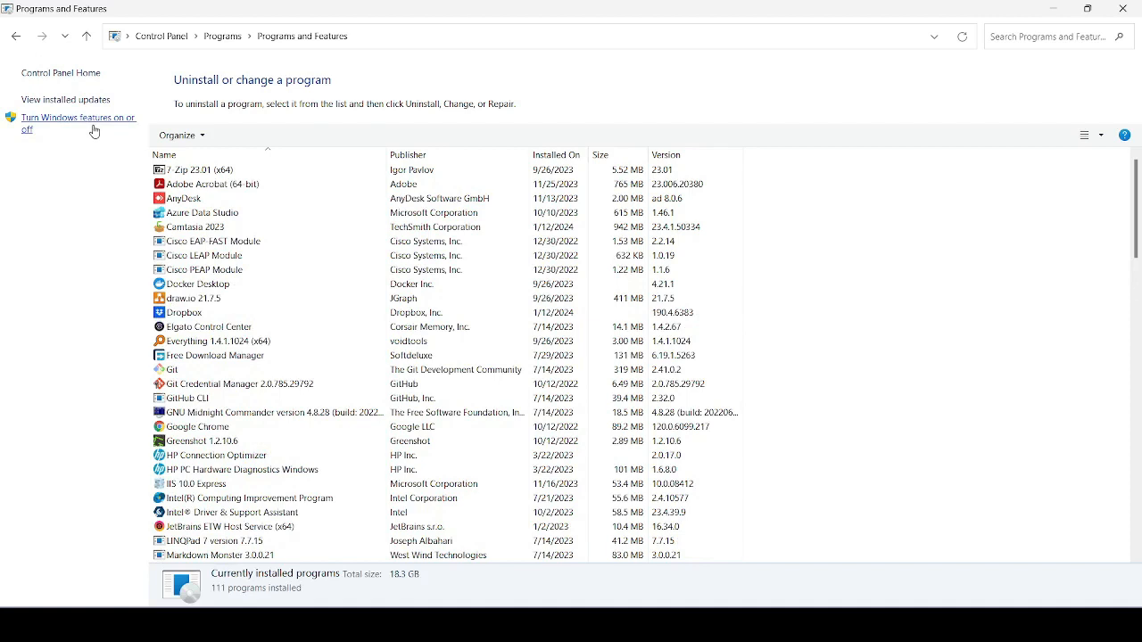
click(65, 127)
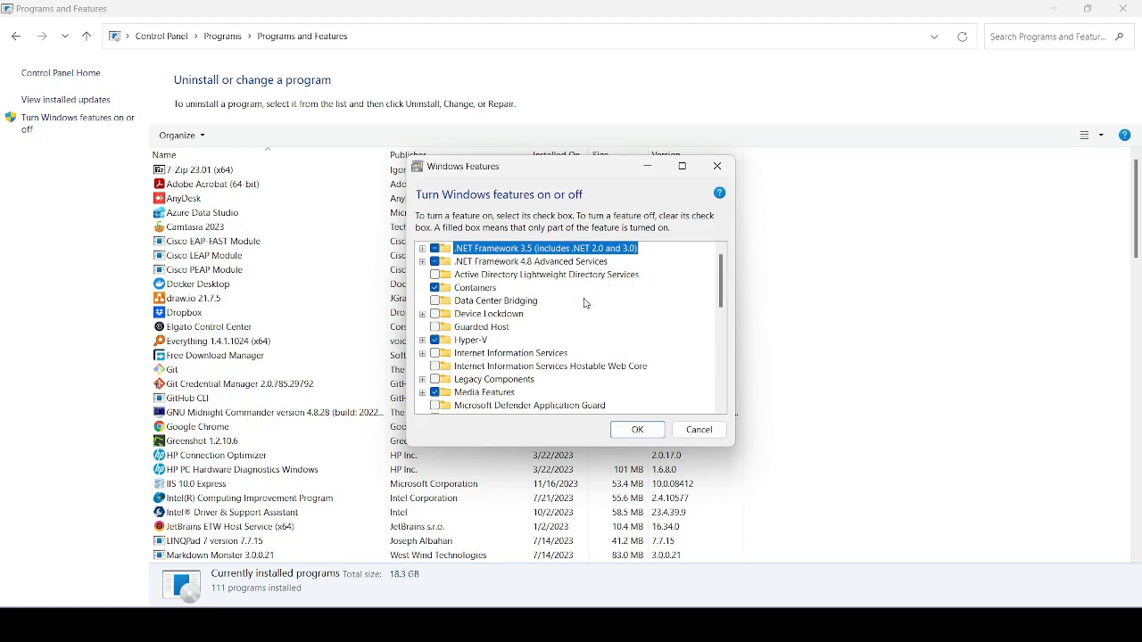
- Enable Internet Information Services in the Windows features list and expand its subfeatures
scroll(578, 330, down, 8)
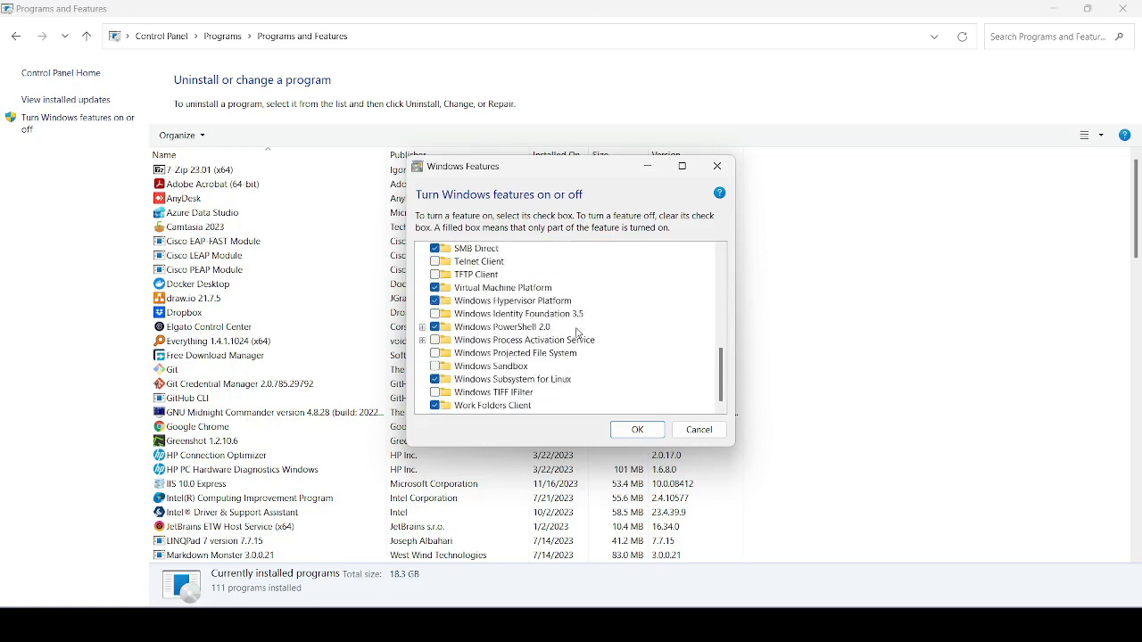
scroll(577, 332, up, 5)
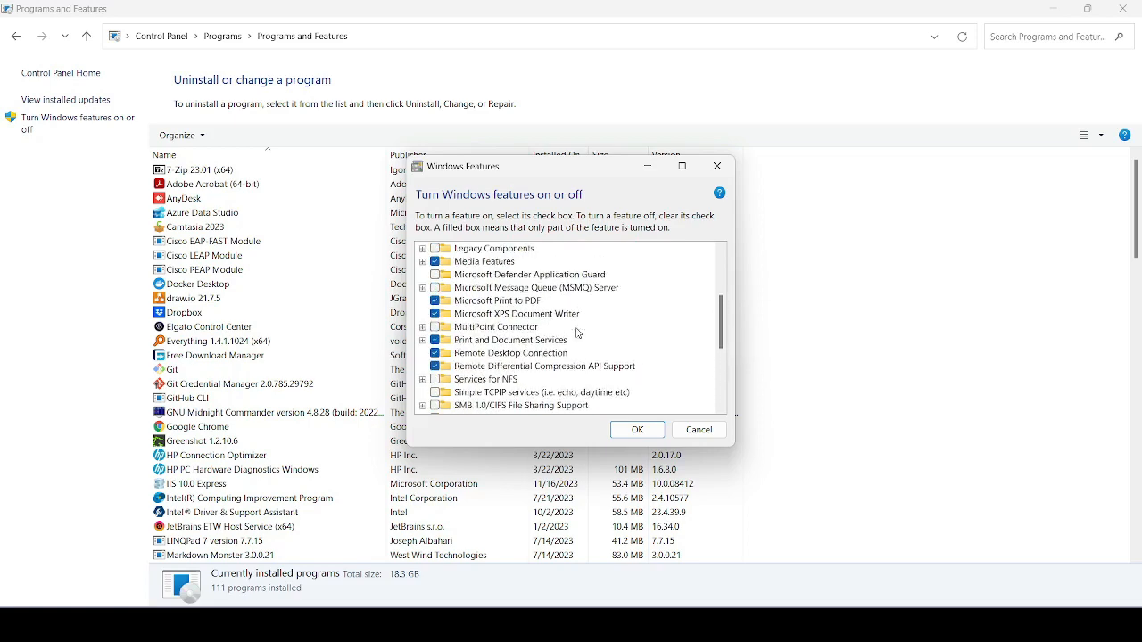
scroll(577, 332, up, 4)
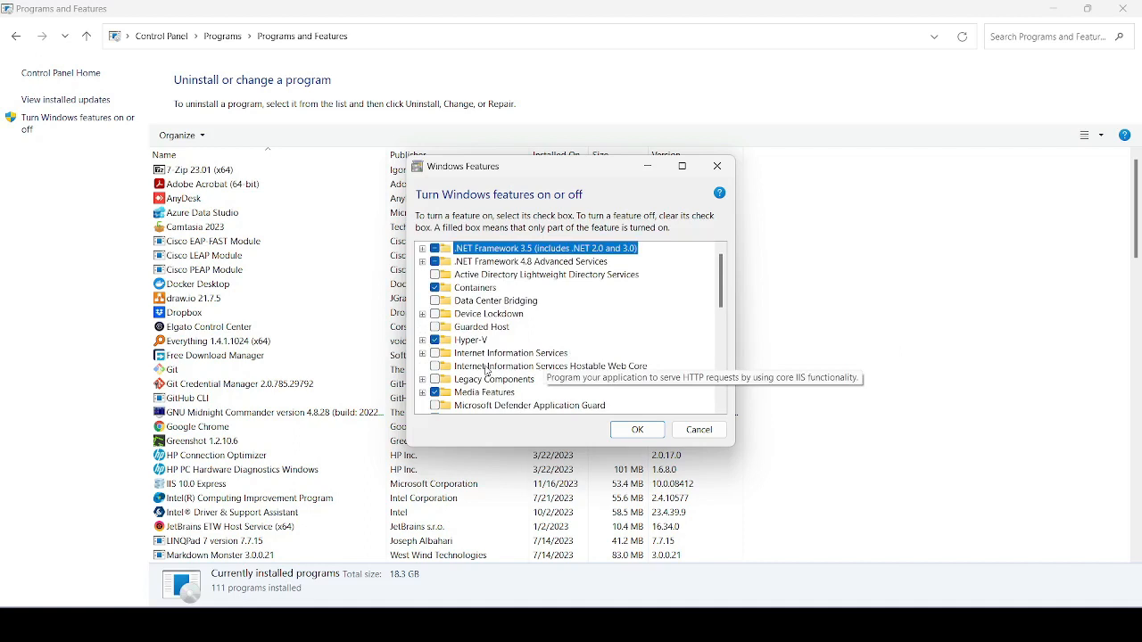
click(430, 355)
click(423, 355)
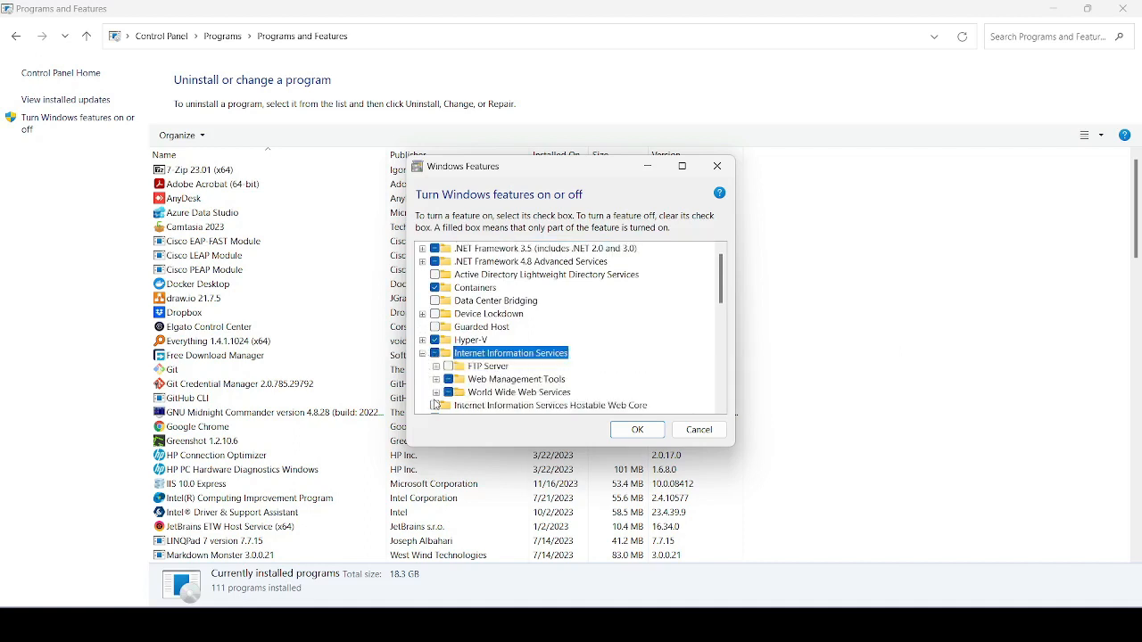
- Enable Logging Tools, ODBC Logging and Custom Logging in the Health and Diagnostics group of World Wide Web Services
scroll(435, 397, down, 1)
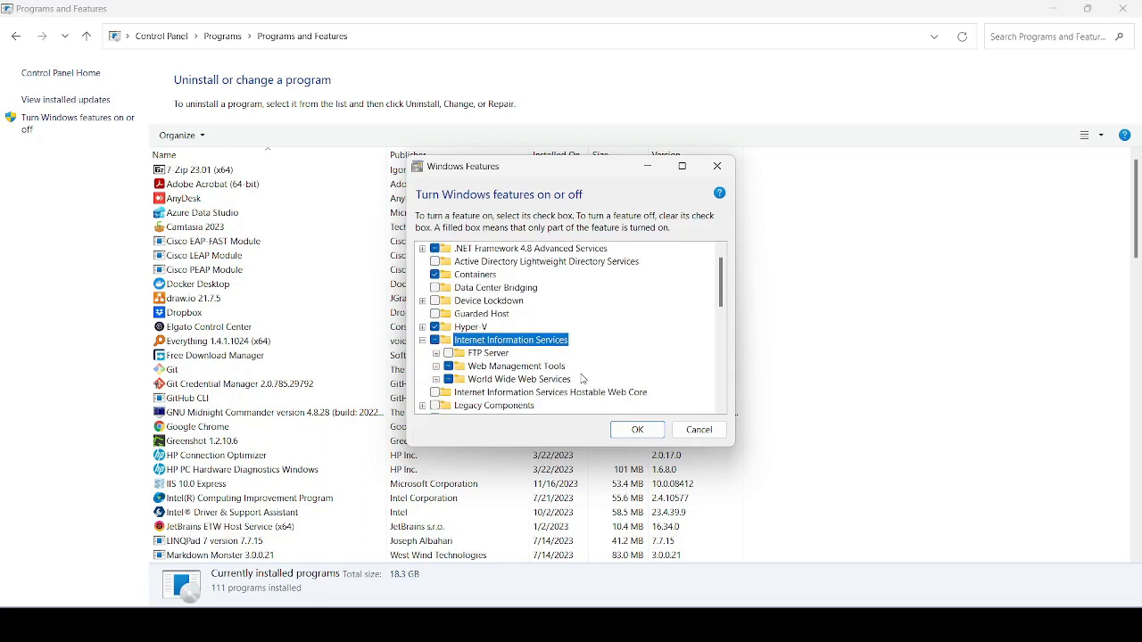
click(435, 380)
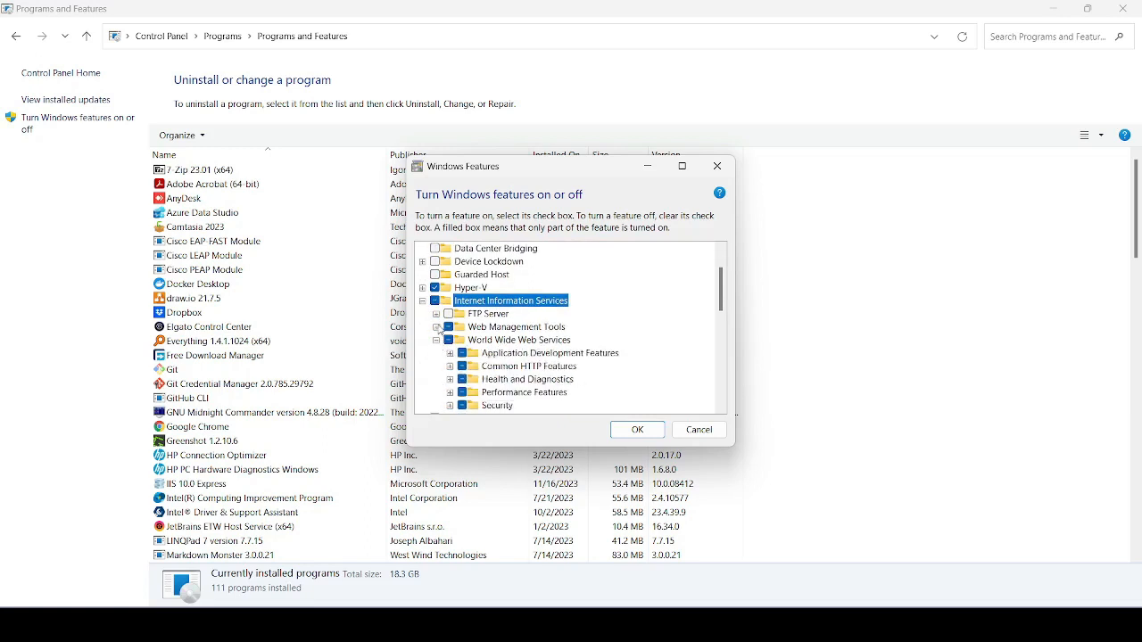
scroll(455, 366, down, 1)
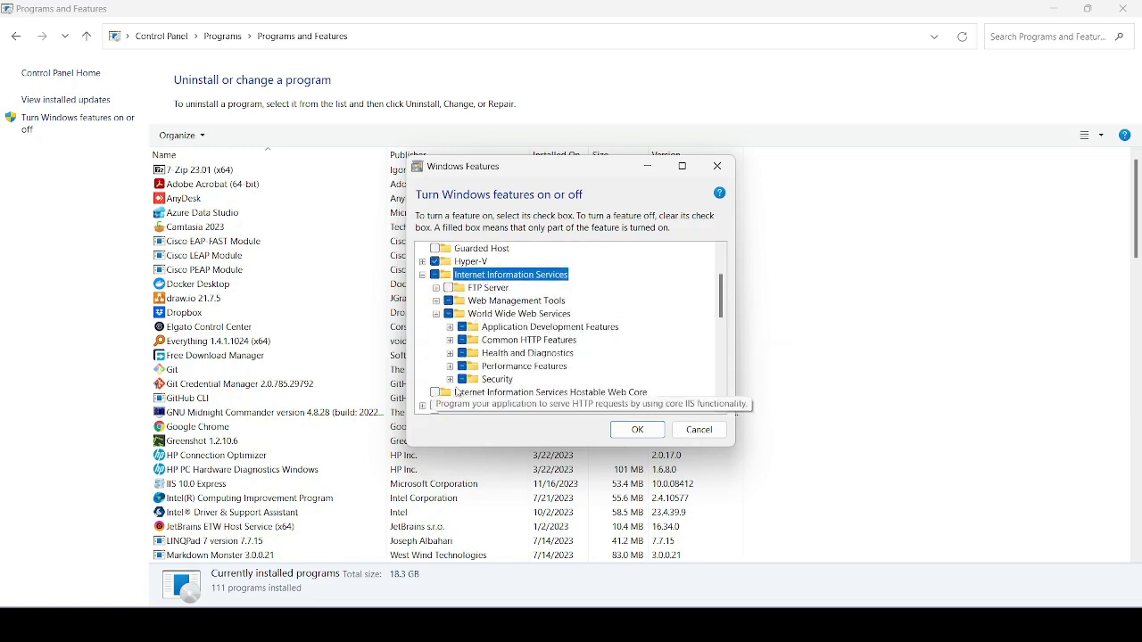
click(450, 380)
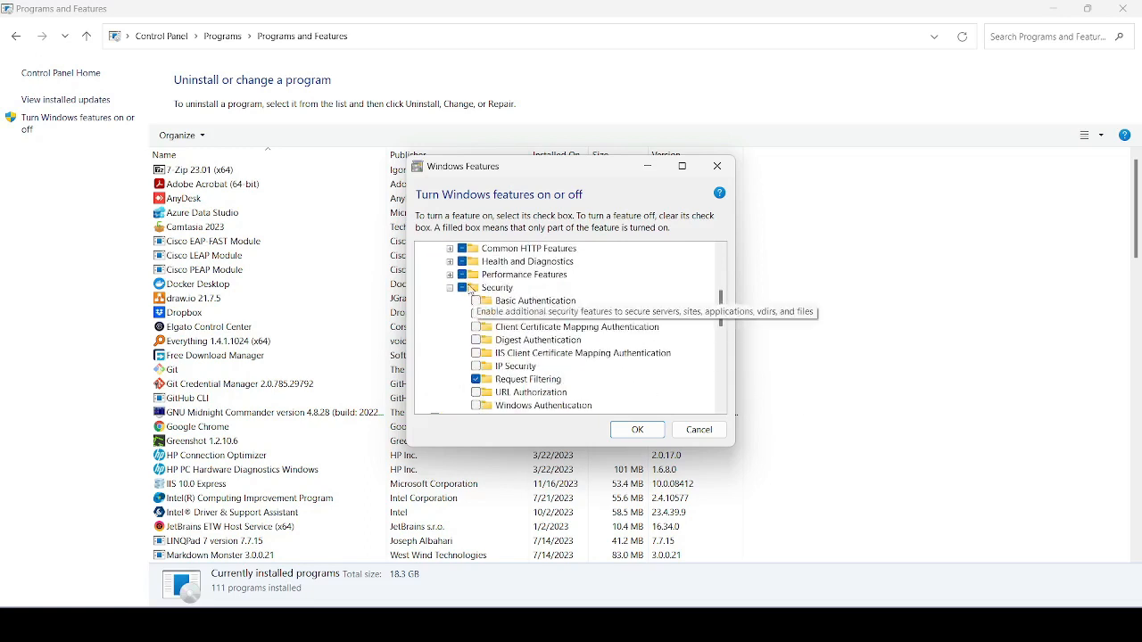
scroll(473, 308, up, 1)
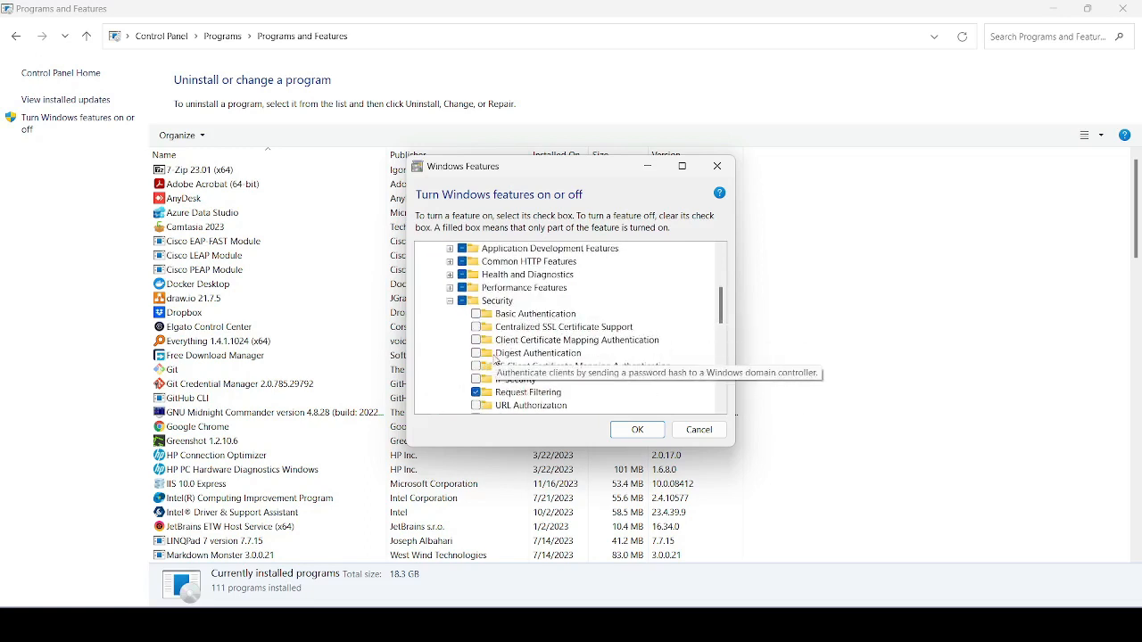
click(451, 275)
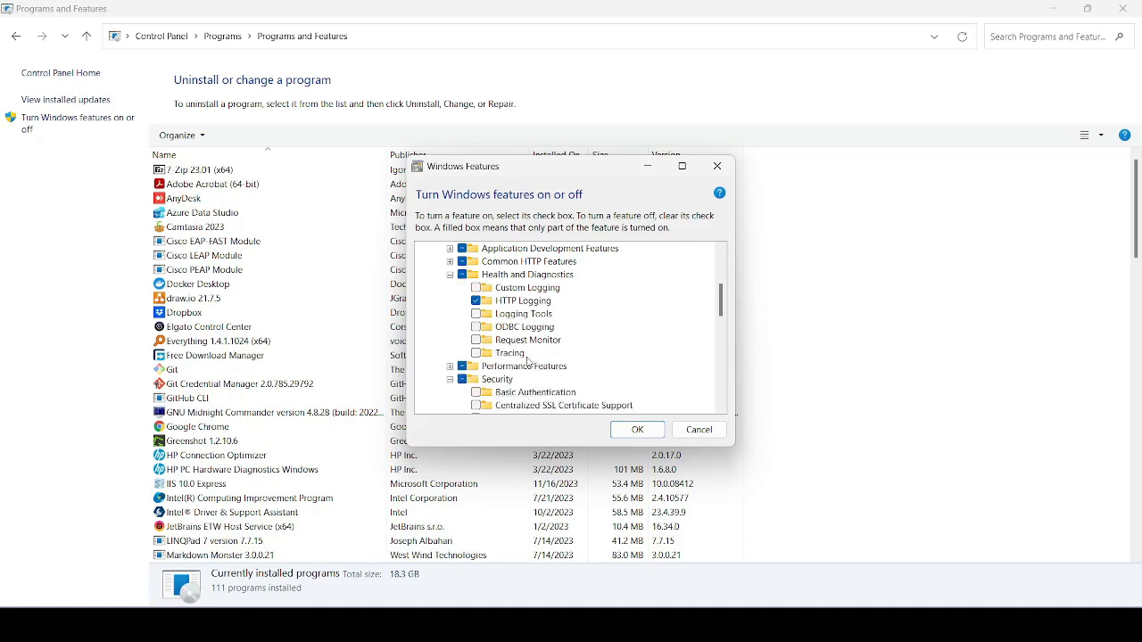
click(477, 315)
click(475, 328)
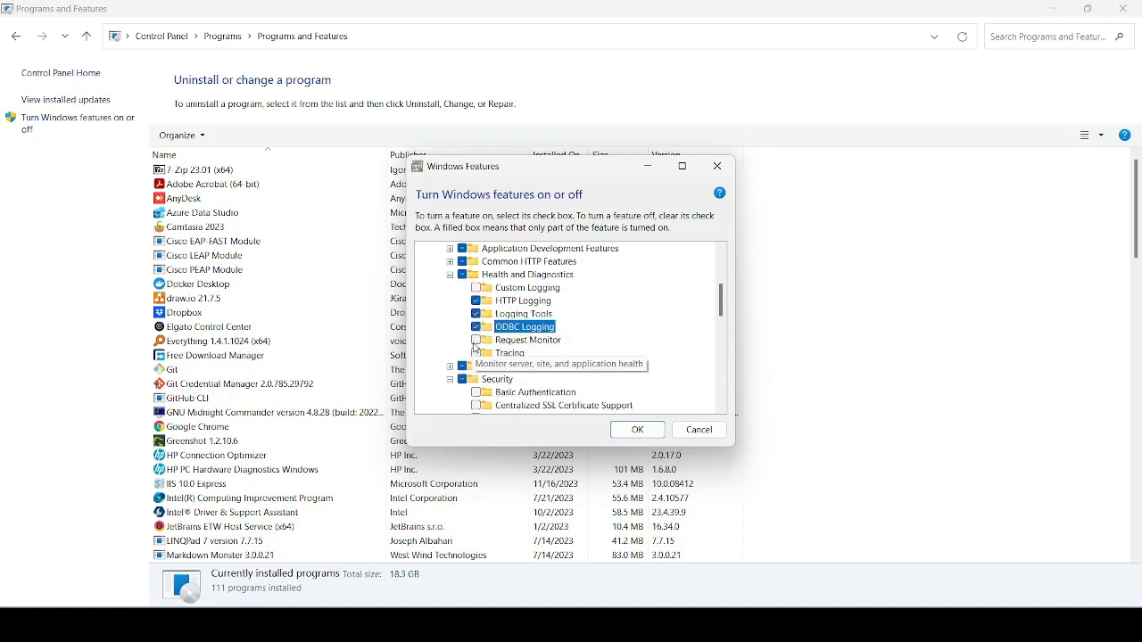
click(476, 287)
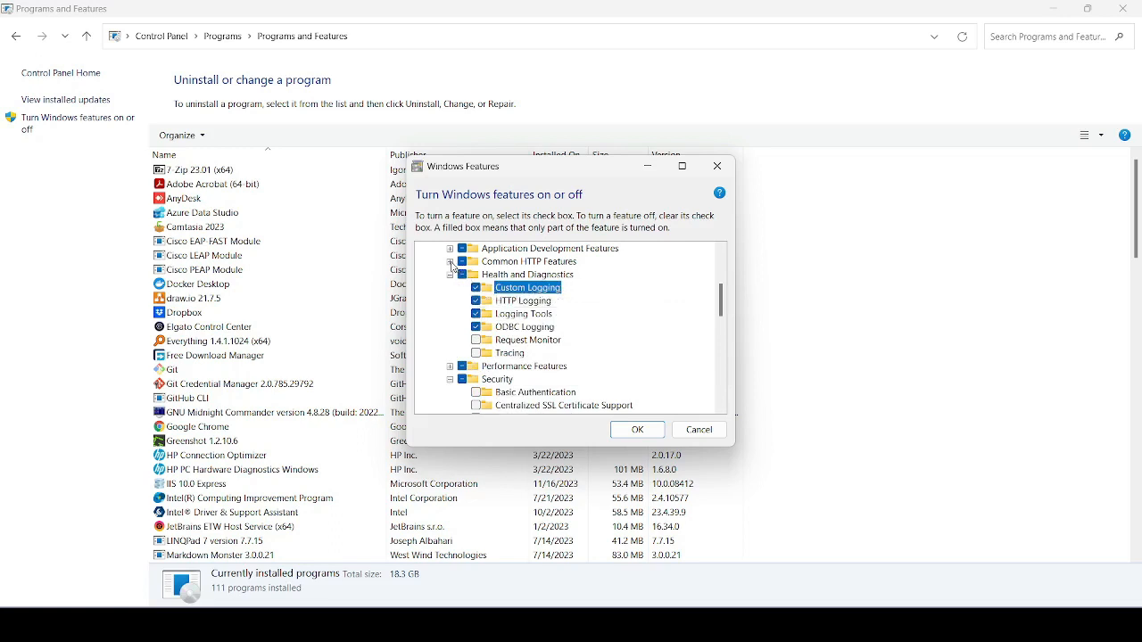
- Enable HTTP Redirection in the Common HTTP Features group of World Wide Web Services
click(450, 262)
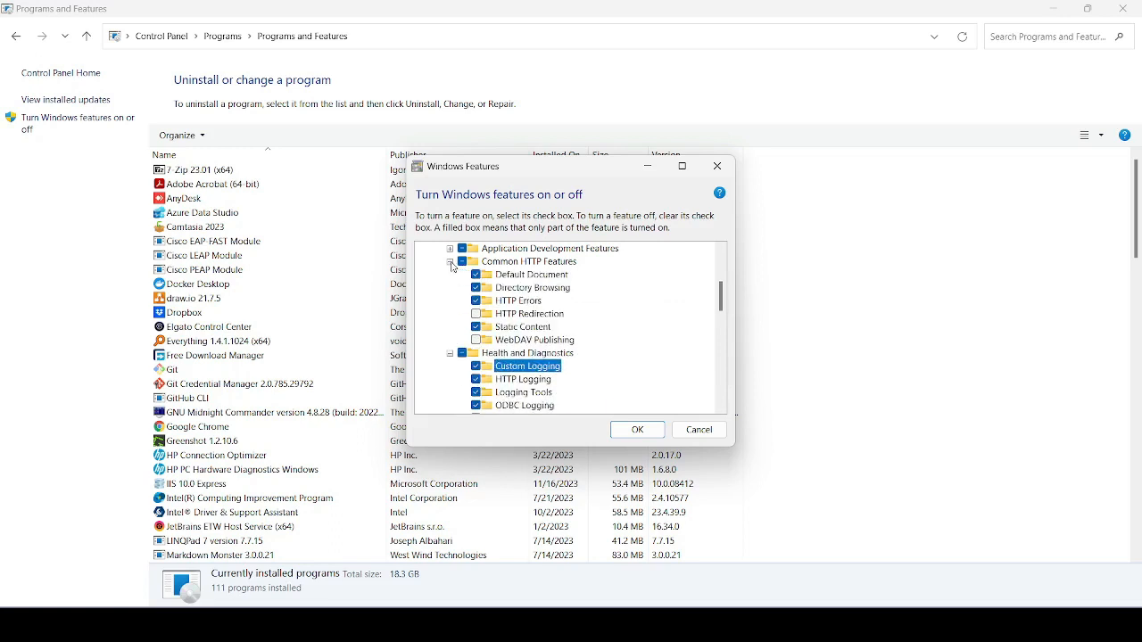
click(476, 315)
scroll(504, 326, up, 1)
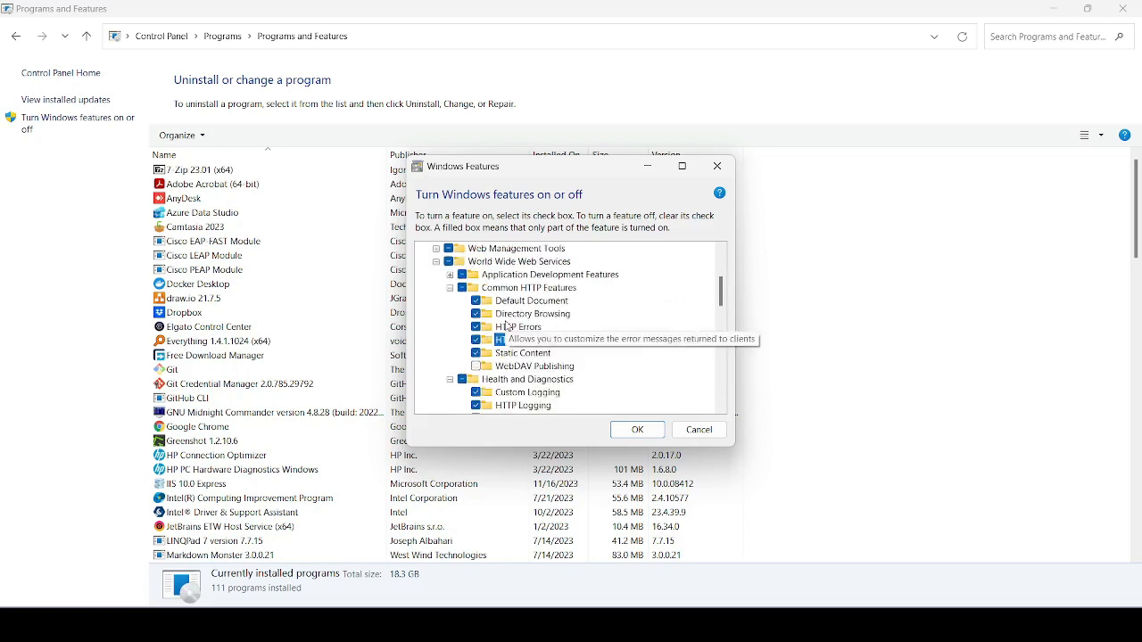
click(451, 276)
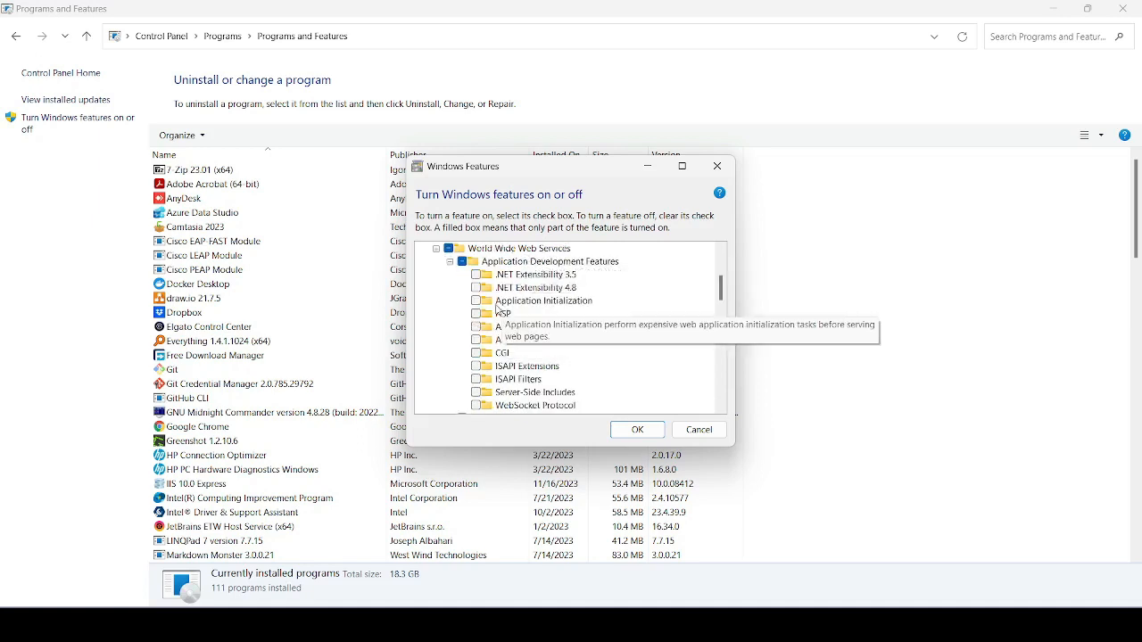
click(451, 262)
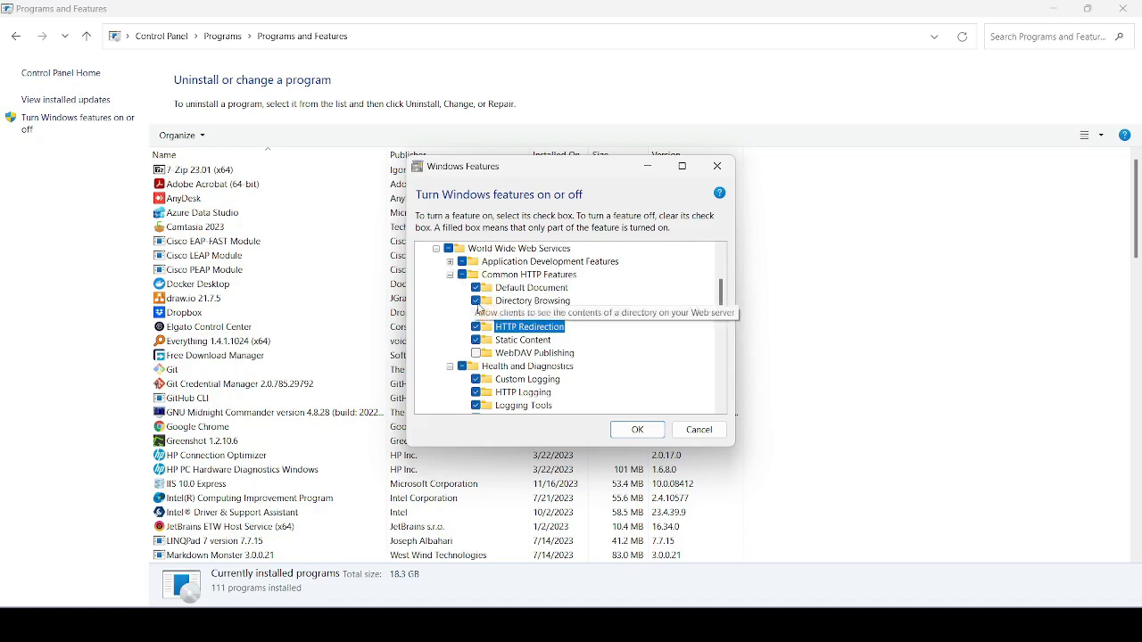
- Enable IIS Management Scripts and Tools within Web Management Tools, and collapse that group
scroll(477, 310, up, 1)
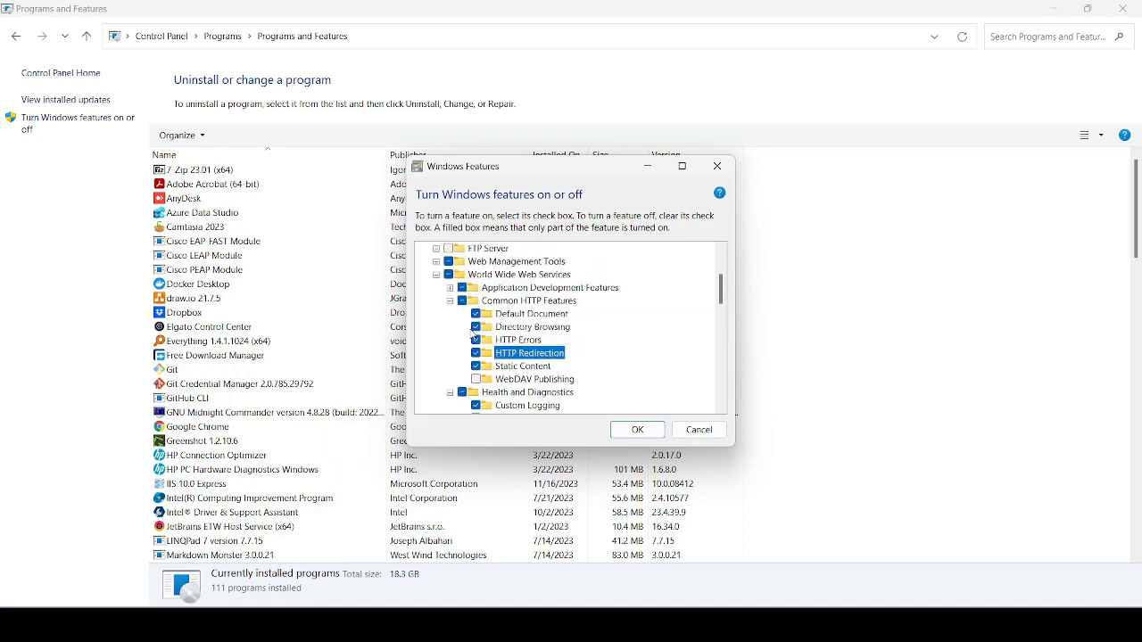
scroll(474, 332, up, 2)
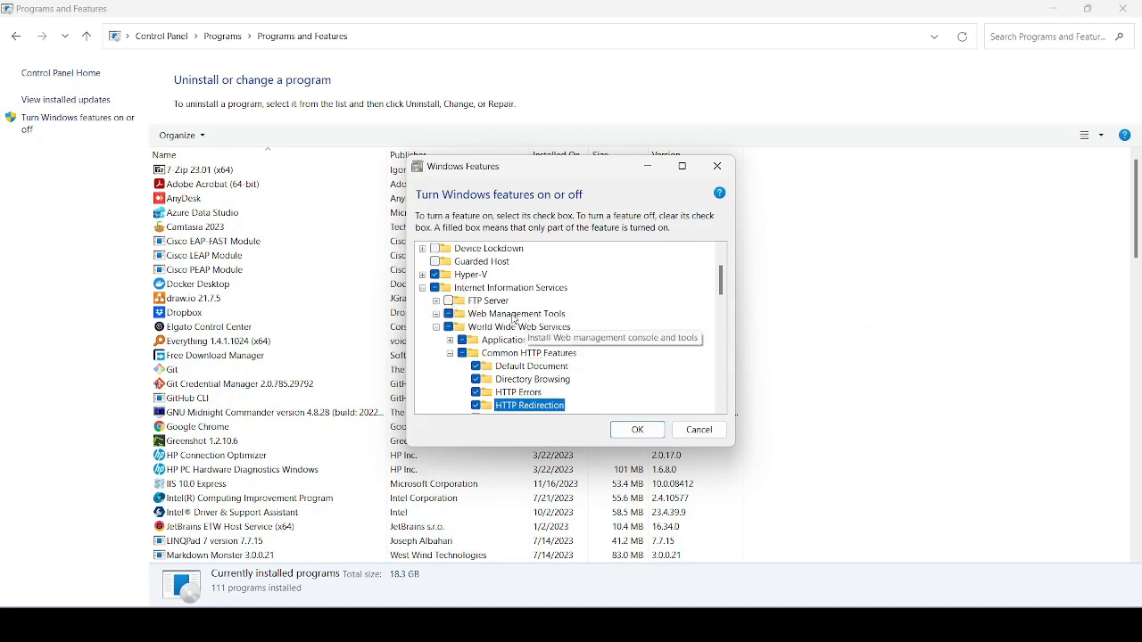
click(436, 314)
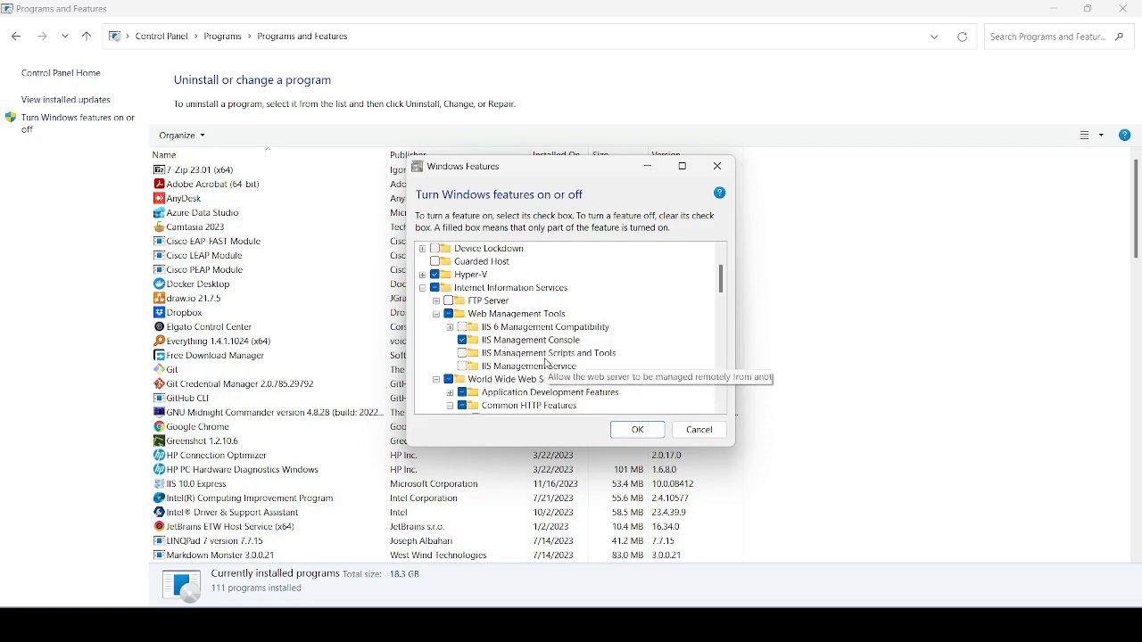
click(463, 354)
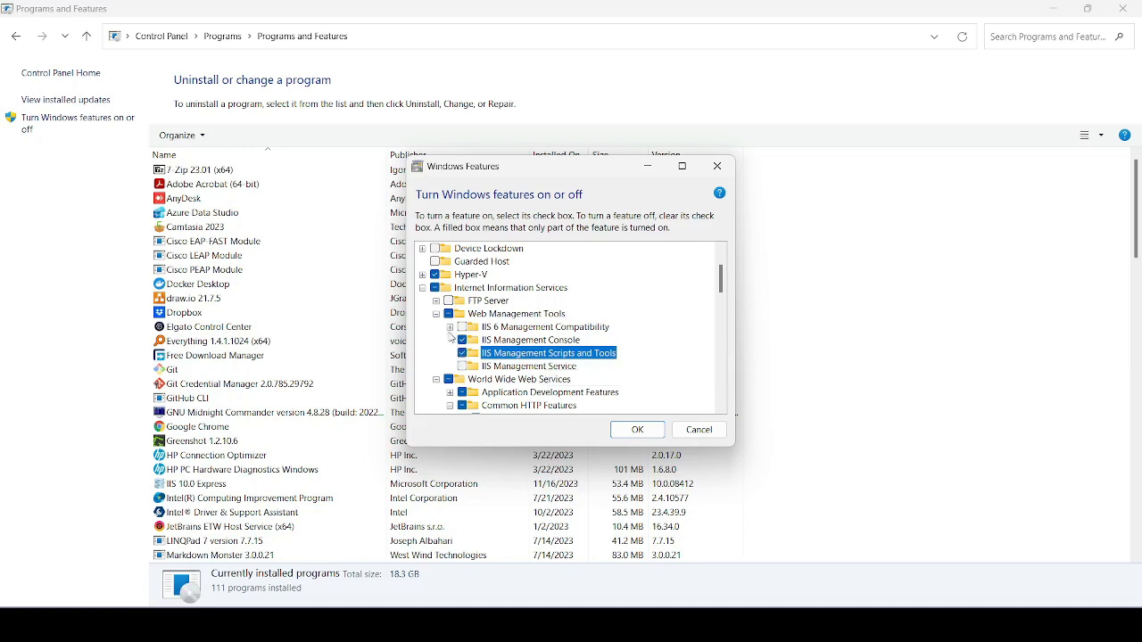
click(436, 315)
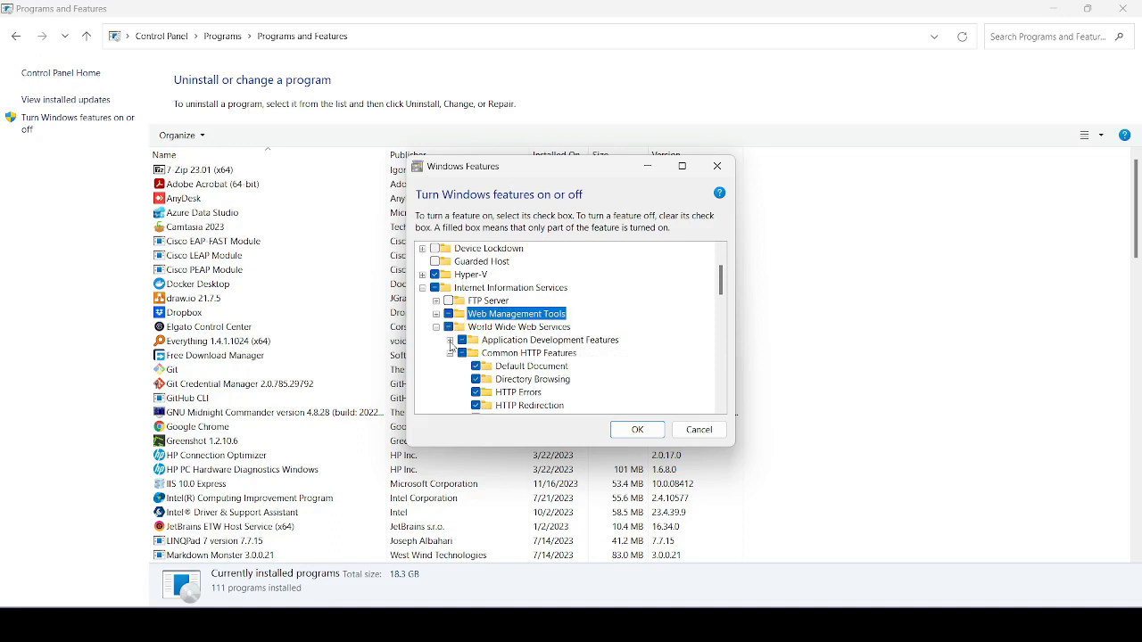
- Enable ASP.NET 4.8 in the Application Development Features group of World Wide Web Services
click(449, 341)
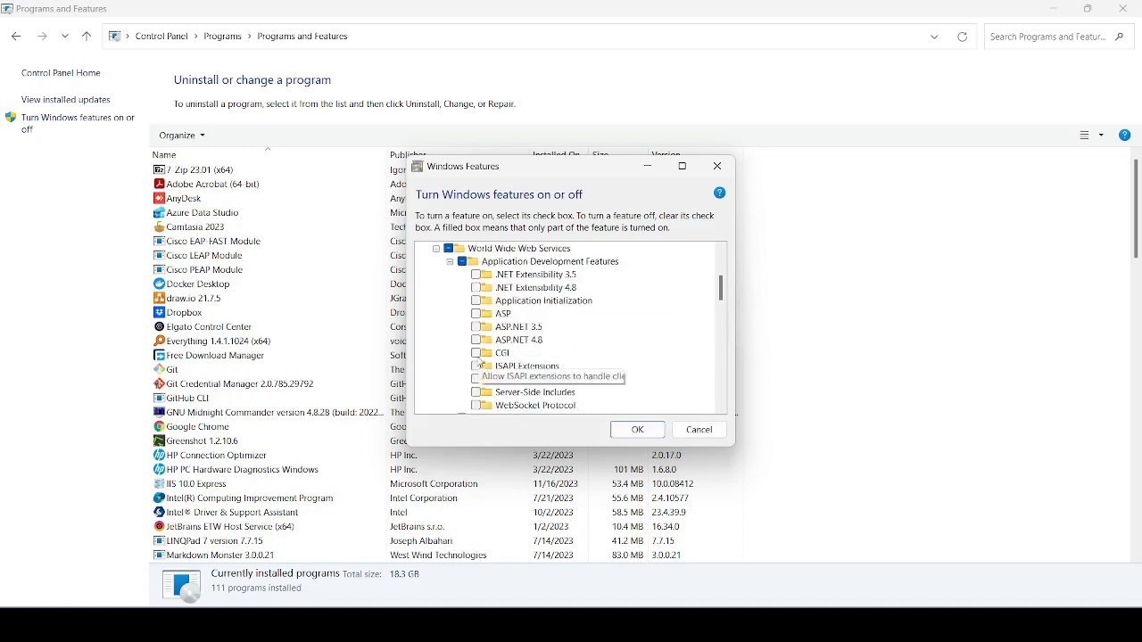
click(476, 340)
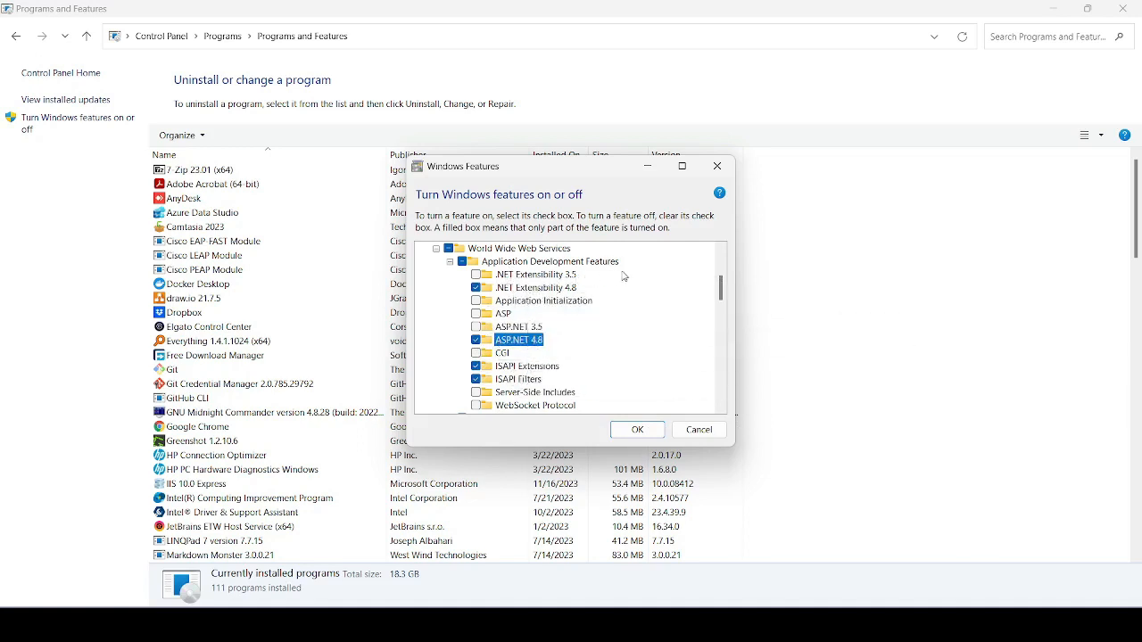
scroll(601, 345, down, 2)
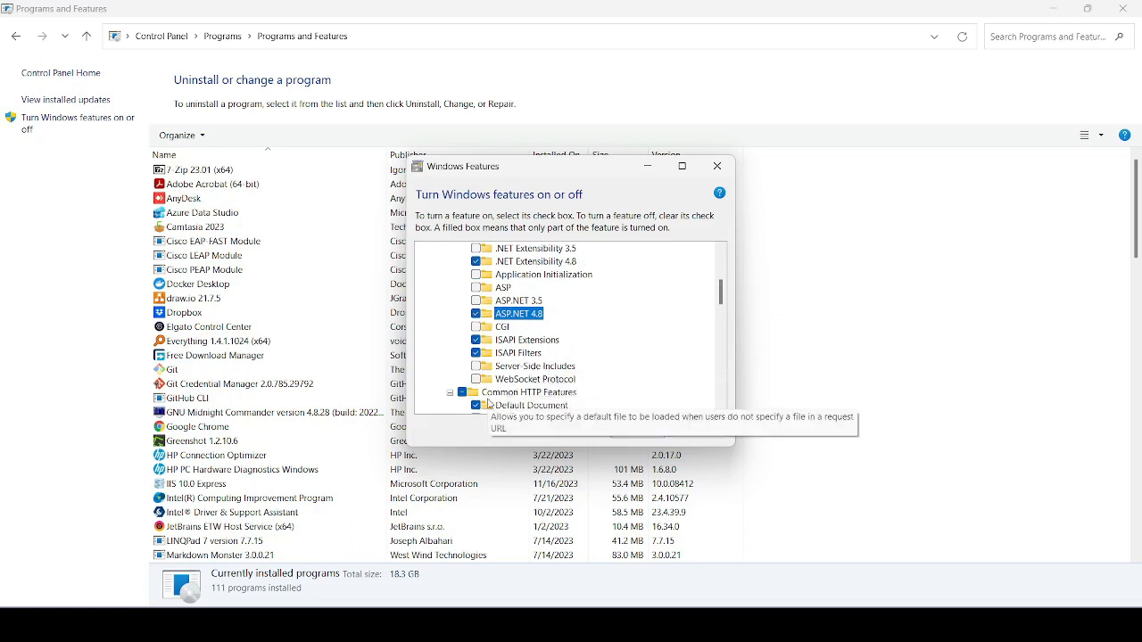
scroll(487, 337, up, 1)
scroll(487, 337, up, 1)
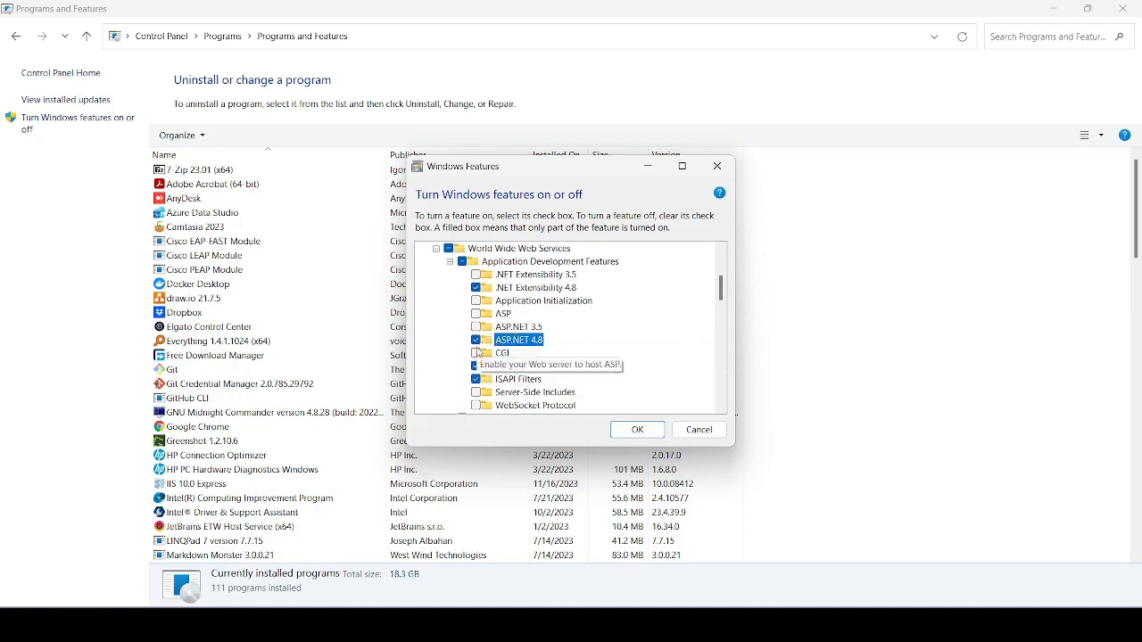
- Enable Tracing and Request Monitor in the Health and Diagnostics group
scroll(517, 366, down, 7)
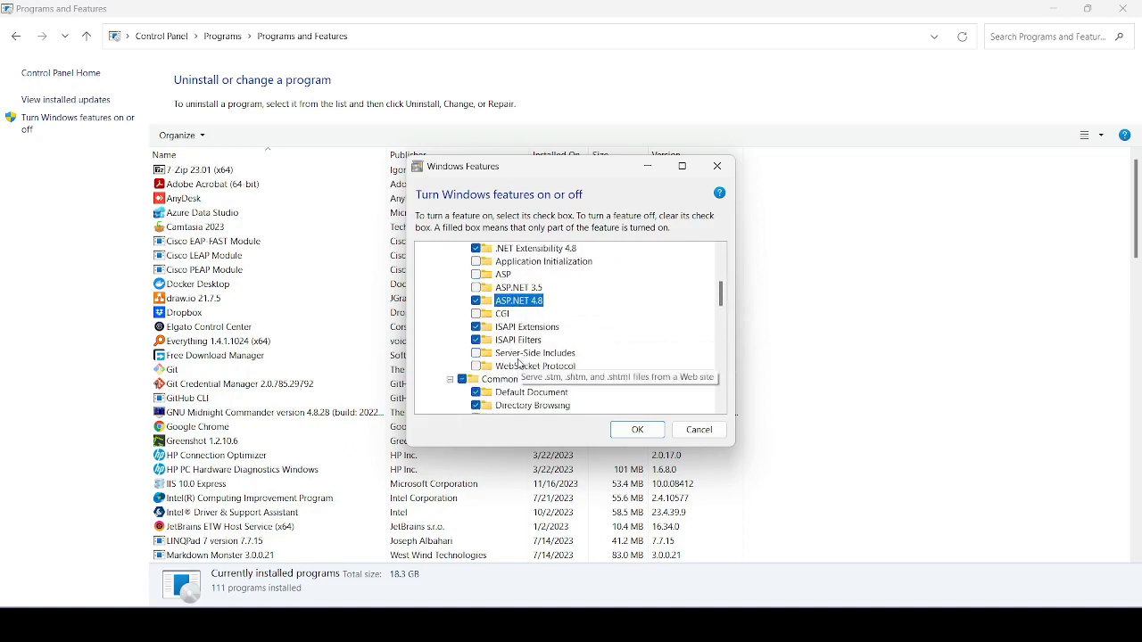
scroll(516, 368, down, 2)
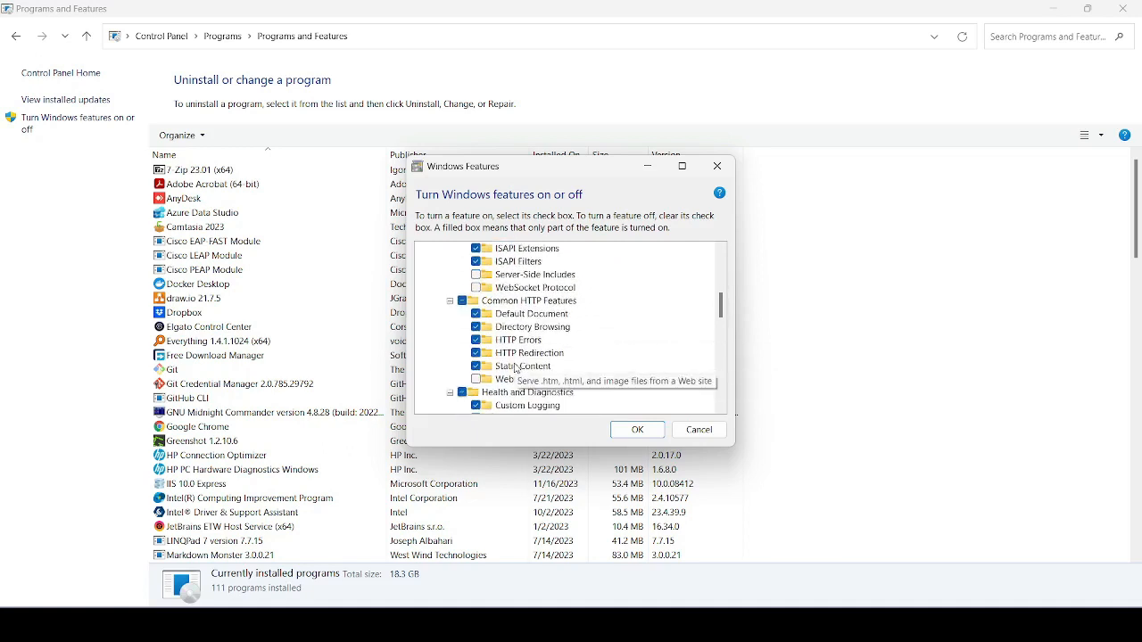
scroll(526, 362, down, 5)
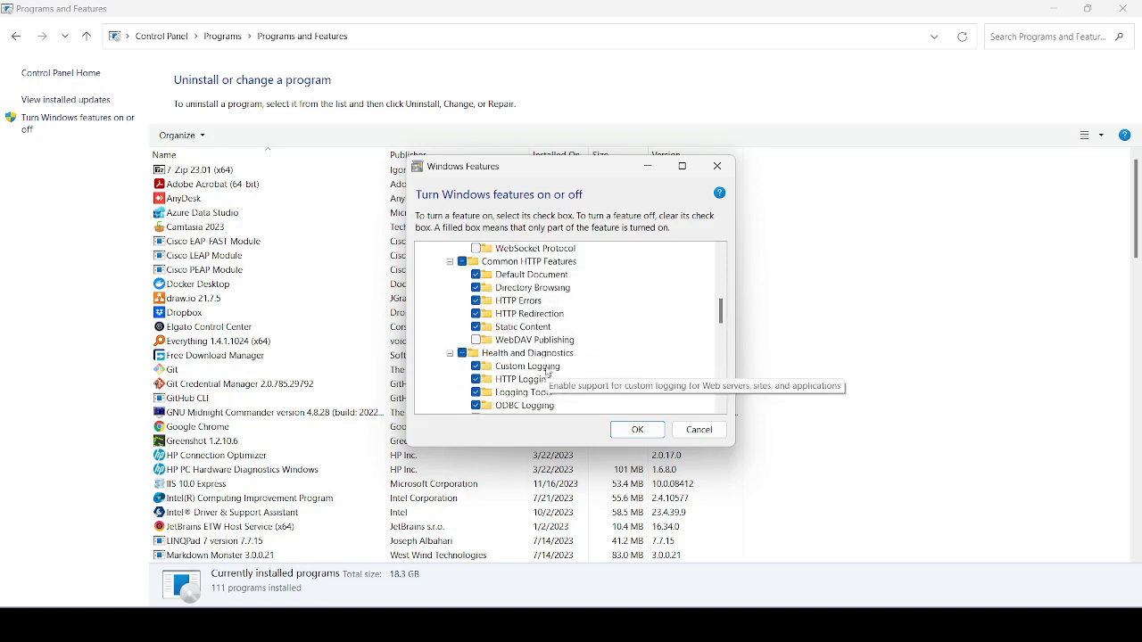
scroll(552, 341, down, 2)
click(476, 379)
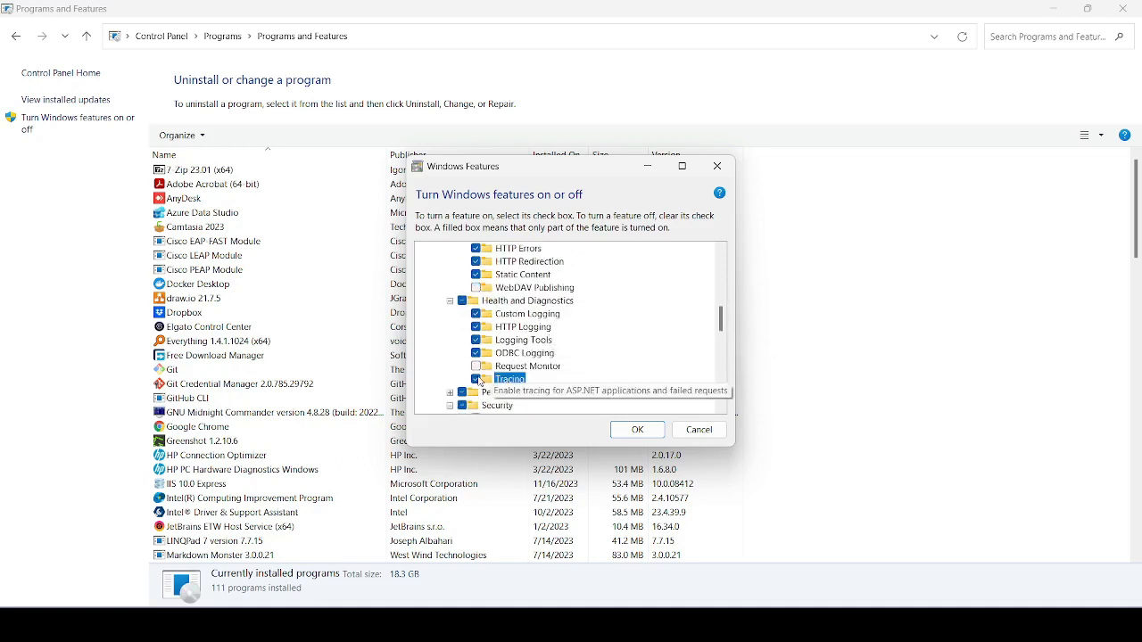
click(477, 367)
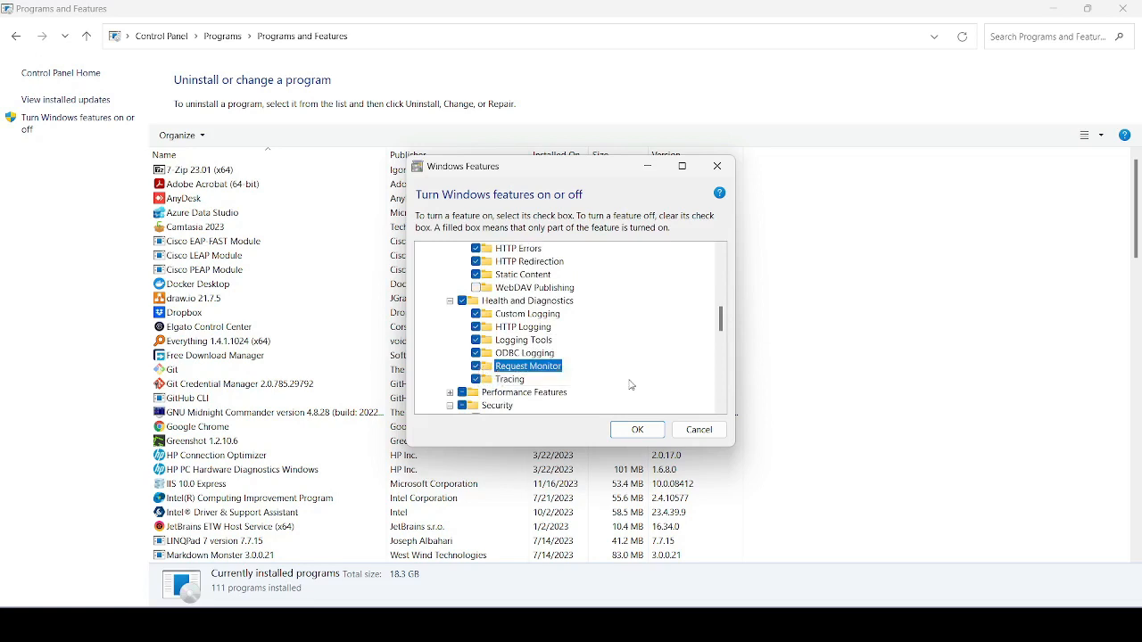
scroll(500, 371, down, 5)
scroll(618, 374, down, 2)
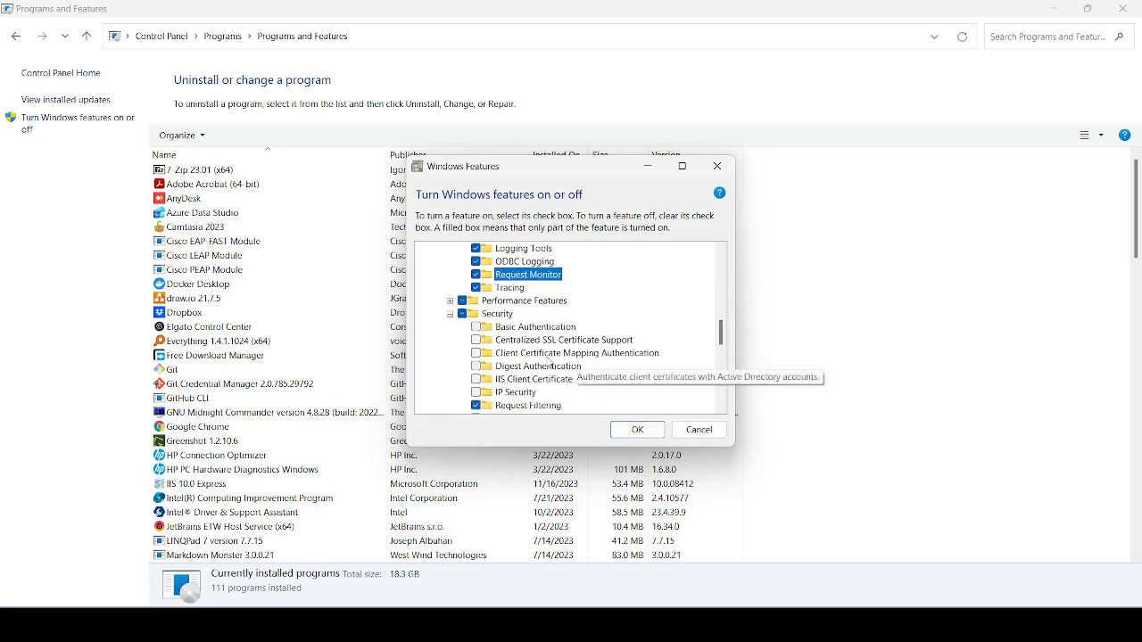
scroll(629, 380, down, 4)
scroll(632, 382, down, 1)
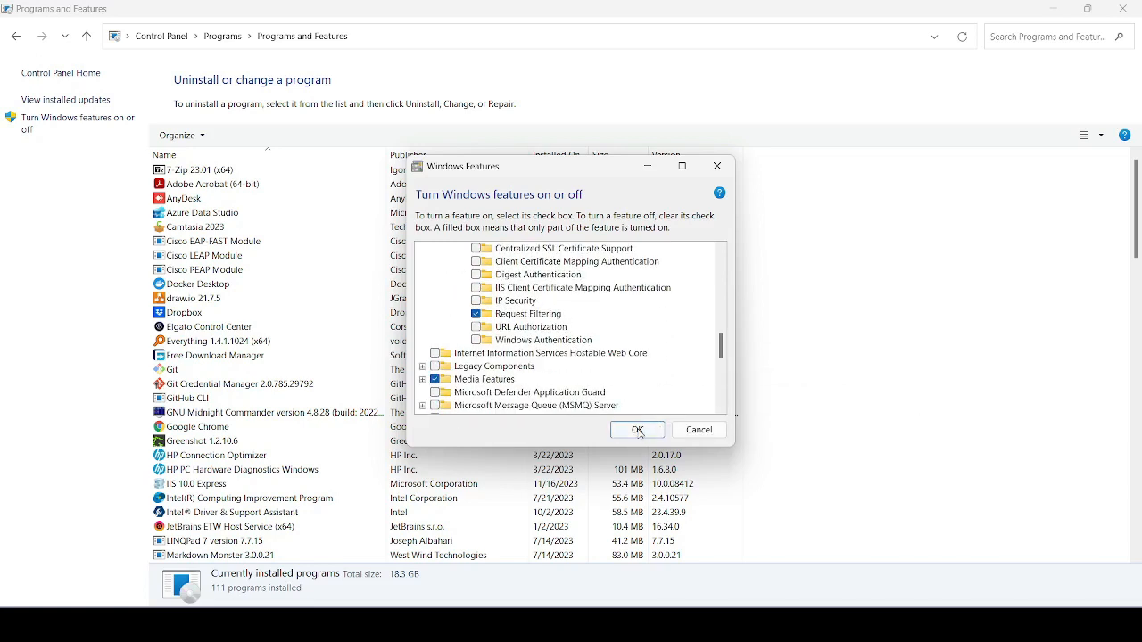
- Apply the selected Windows features and close the Windows Features dialog once the installation completes
click(637, 430)
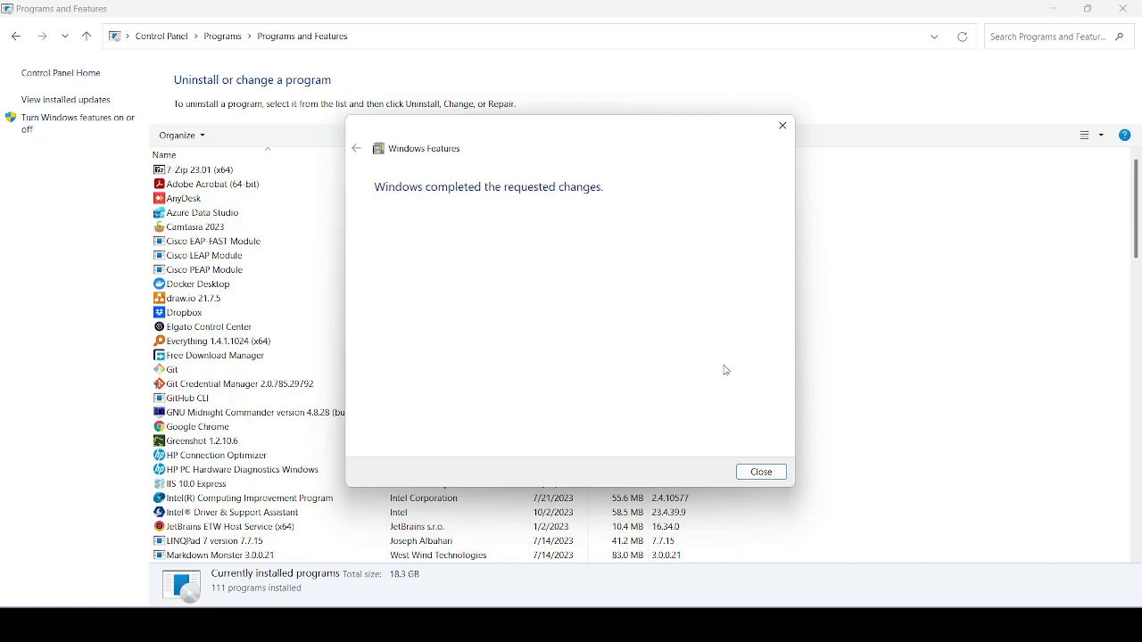
click(761, 472)
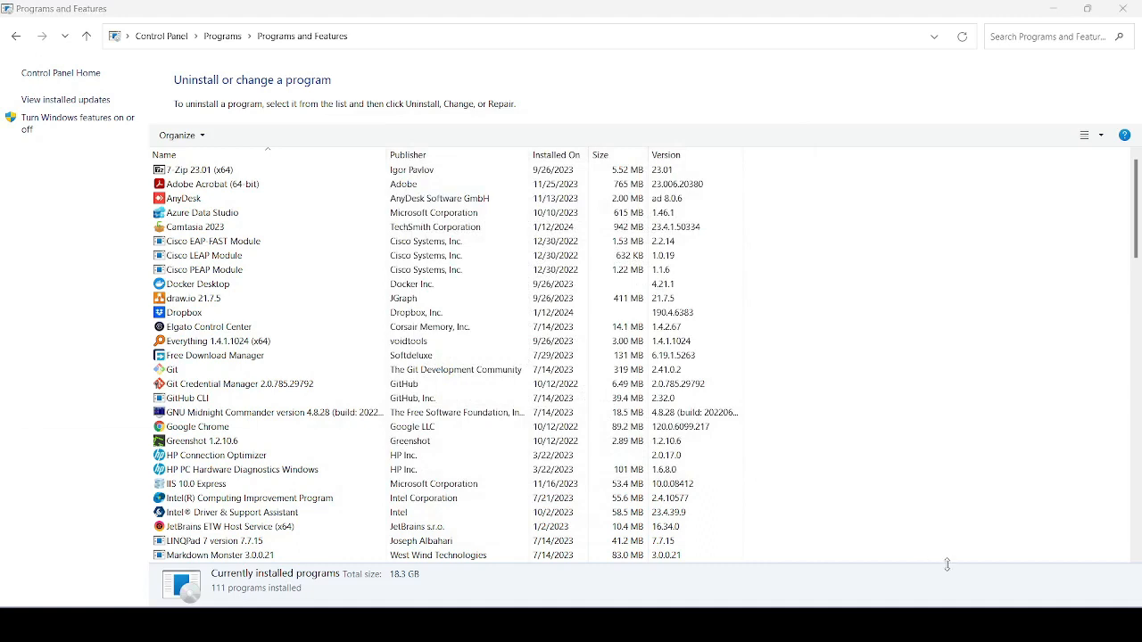
- Launch IIS Manager by running inetmgr, and maximize its window
key(super+r)
text(i)
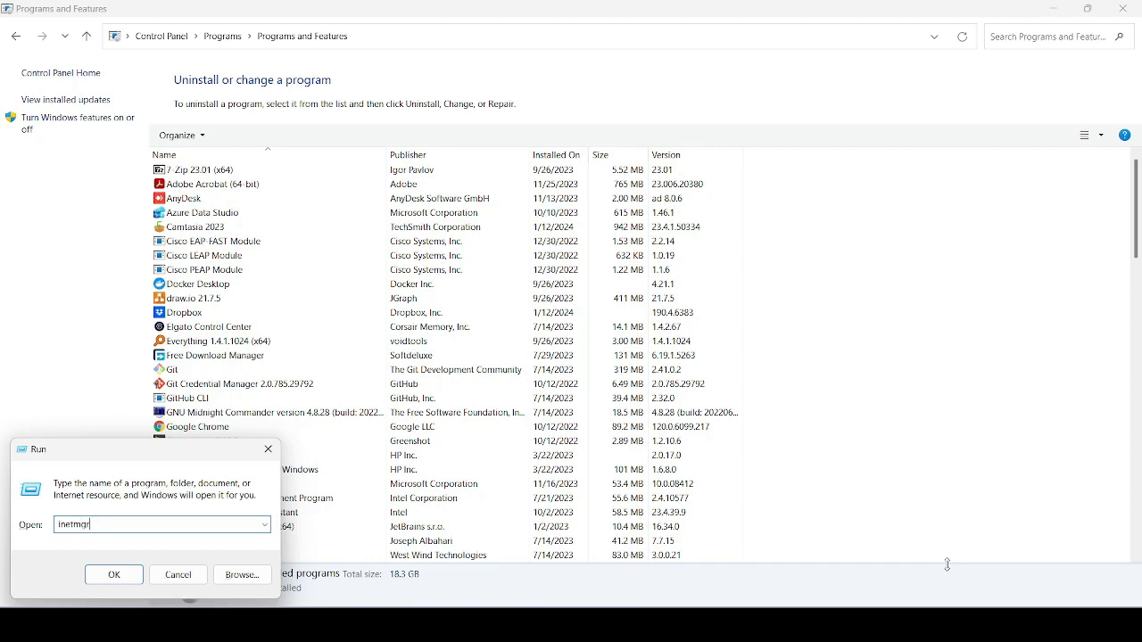
key(Return)
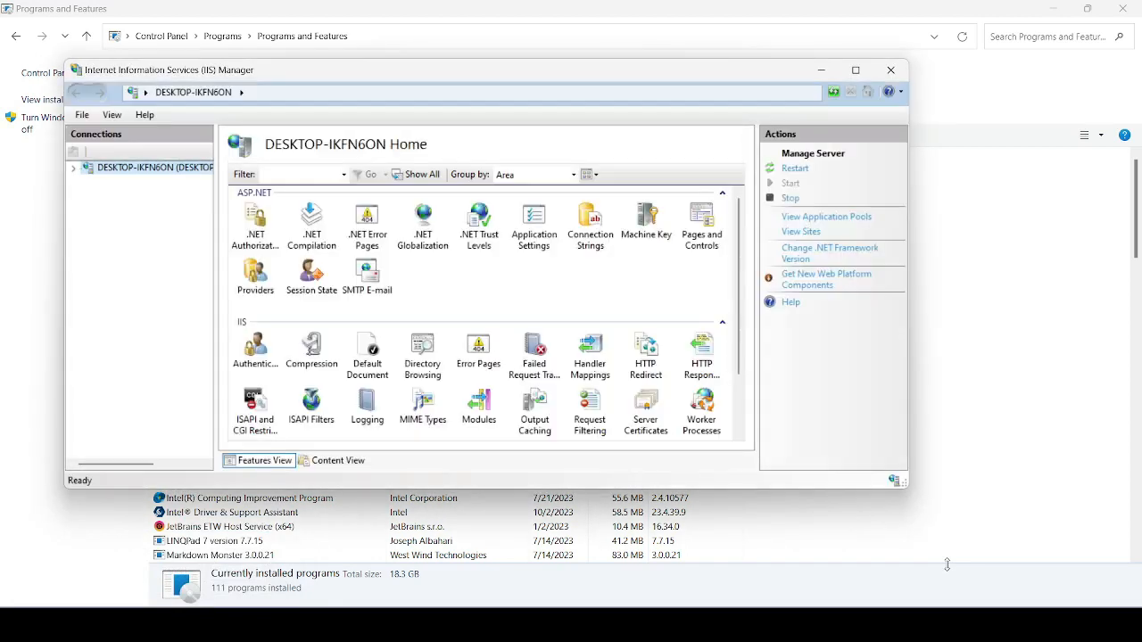
click(858, 71)
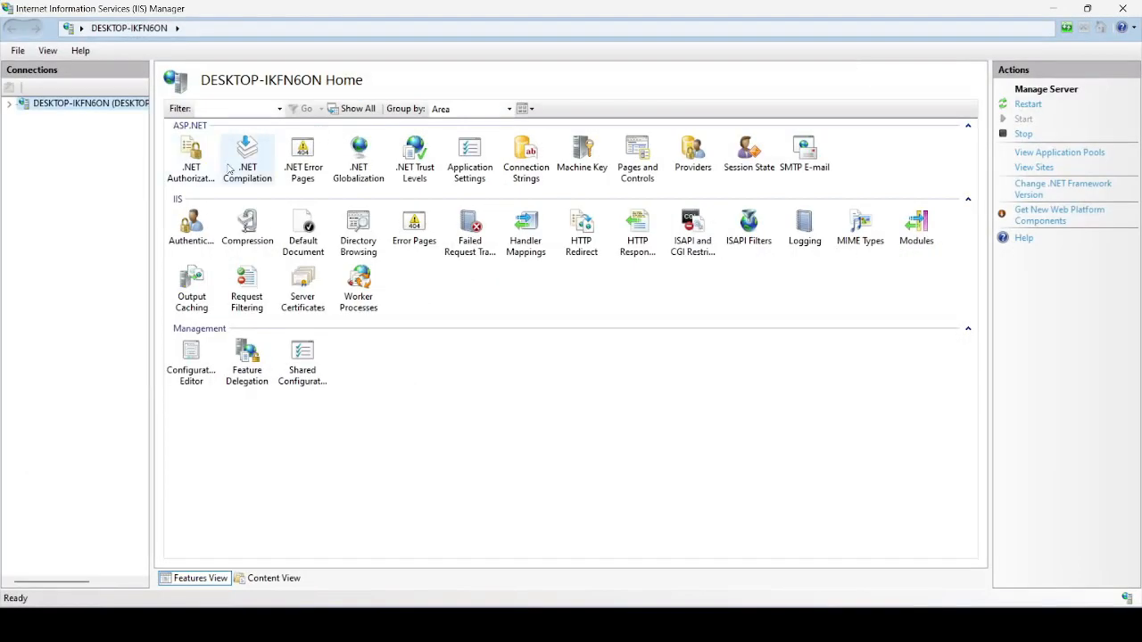
- Expand the server node and view its Application Pools and Sites lists
click(9, 105)
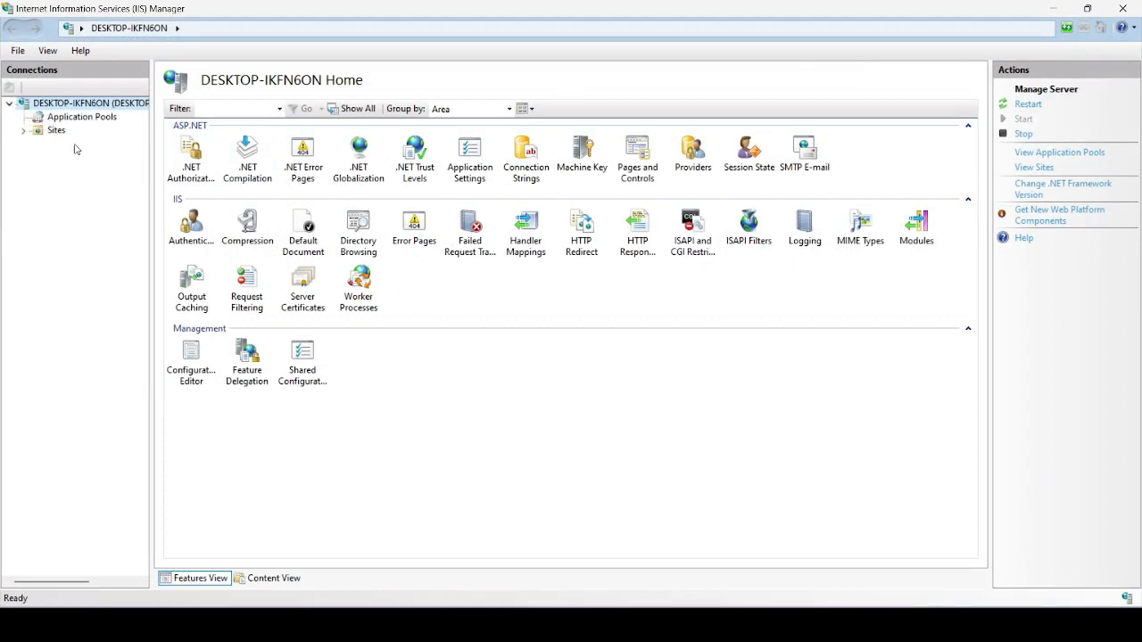
click(61, 120)
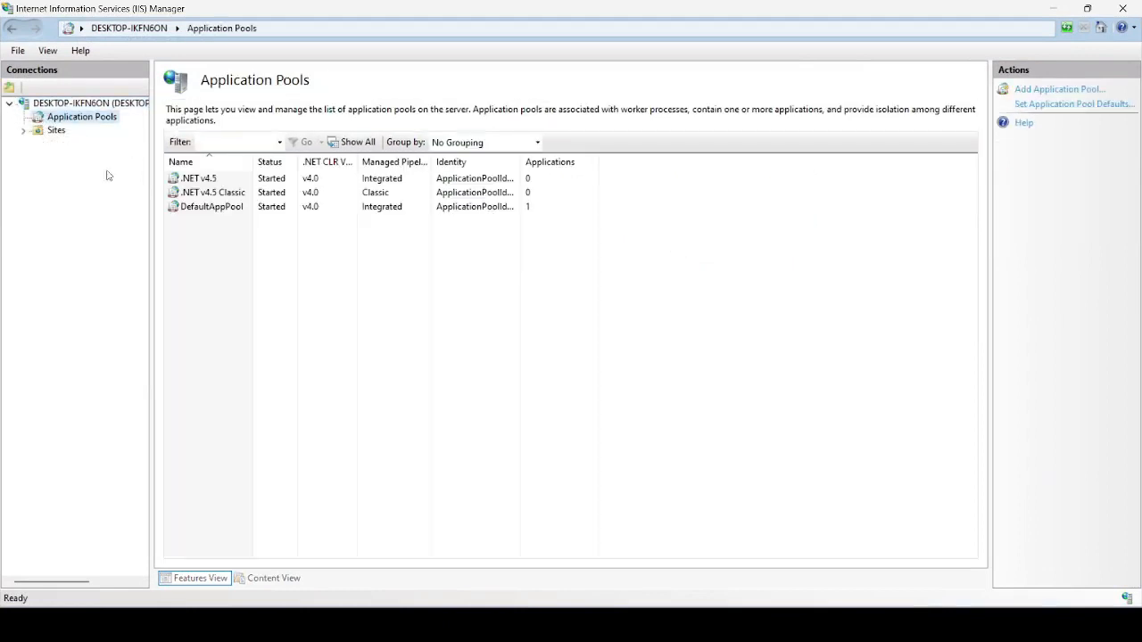
double_click(58, 133)
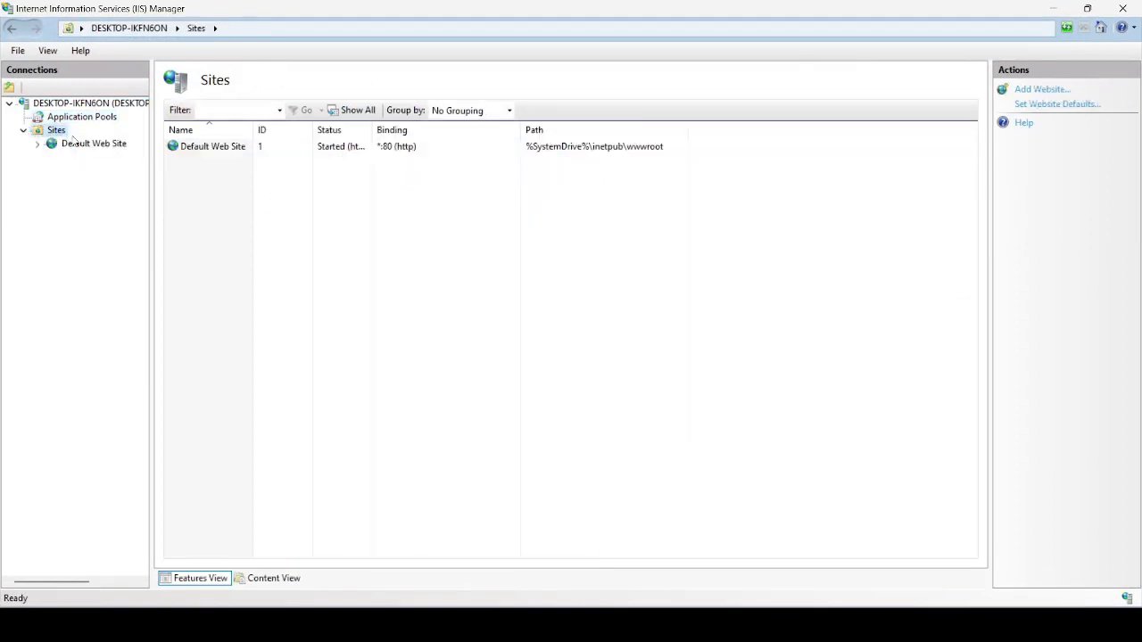
- Remove the Default Web Site from the server's sites
click(87, 145)
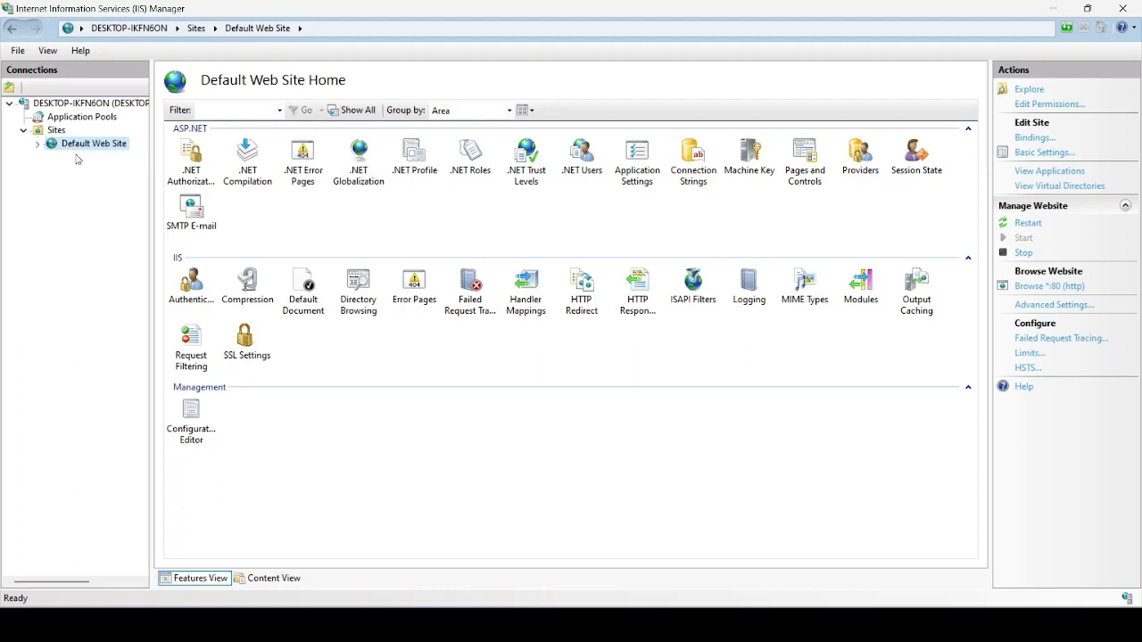
right_click(86, 144)
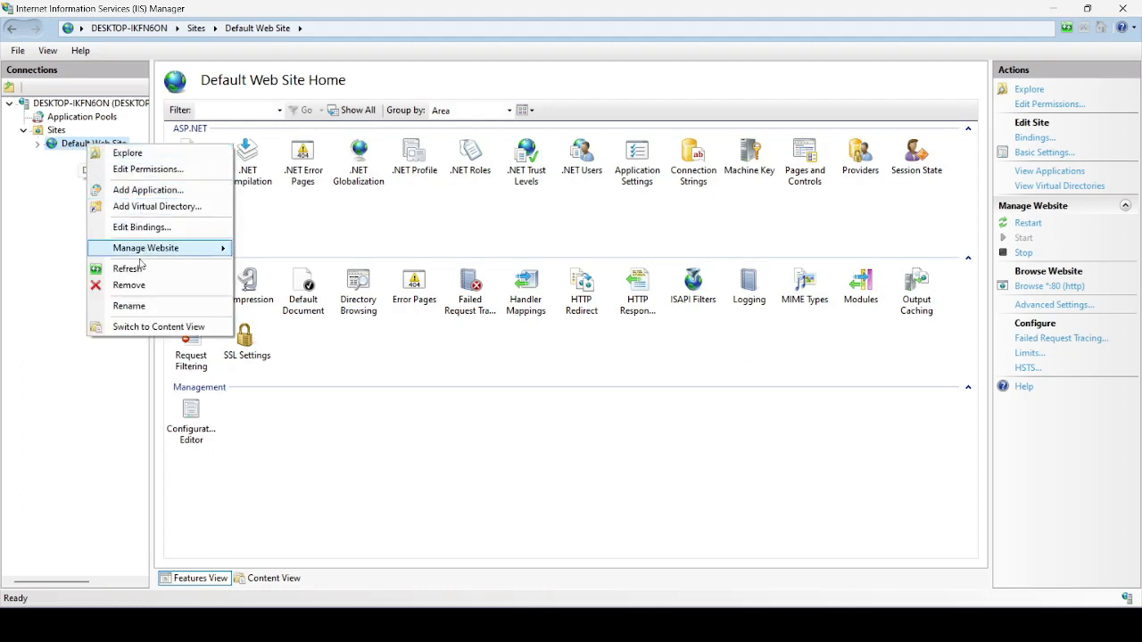
click(130, 285)
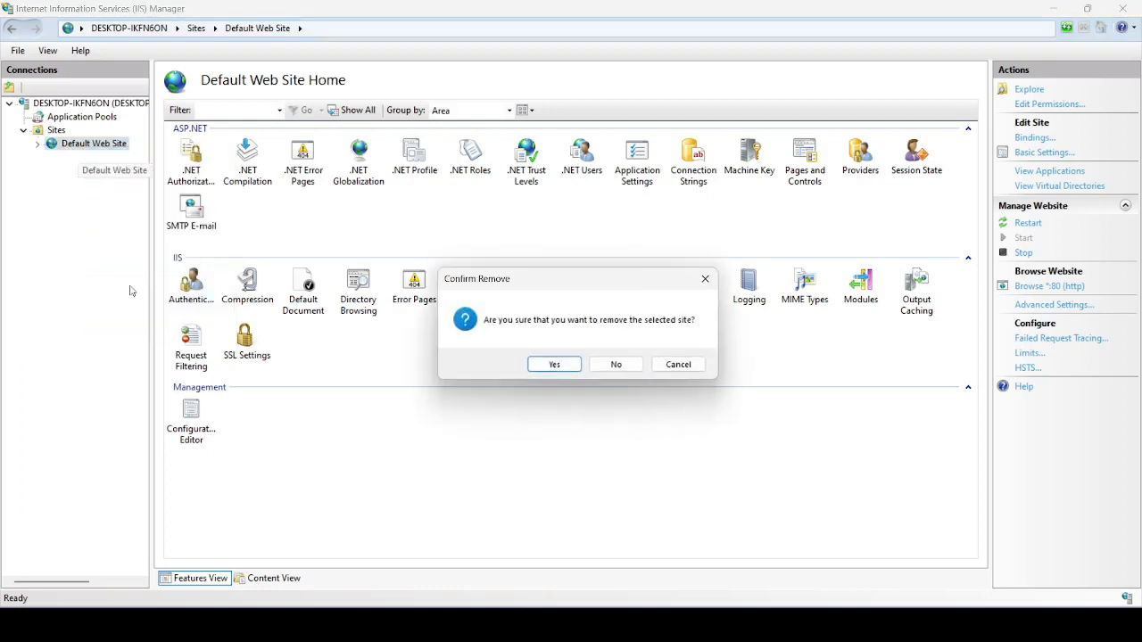
click(554, 364)
- Switch to File Explorer and create a folder named backendrydemo1 in D:\WWWROOT
key(alt+Tab)
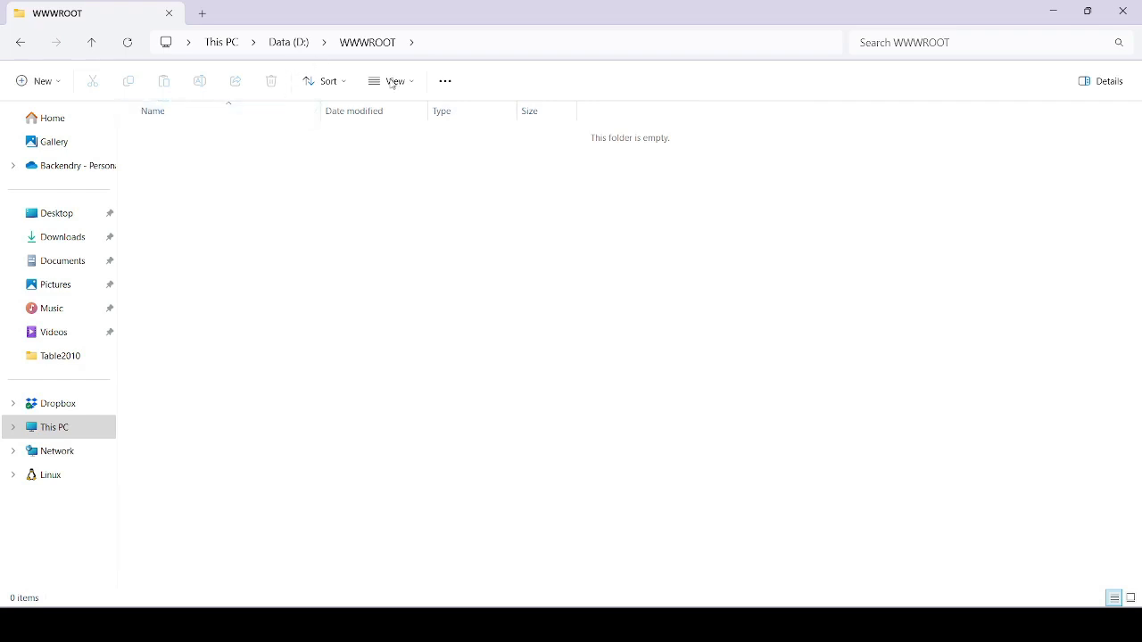
right_click(213, 174)
click(465, 41)
click(455, 42)
right_click(306, 173)
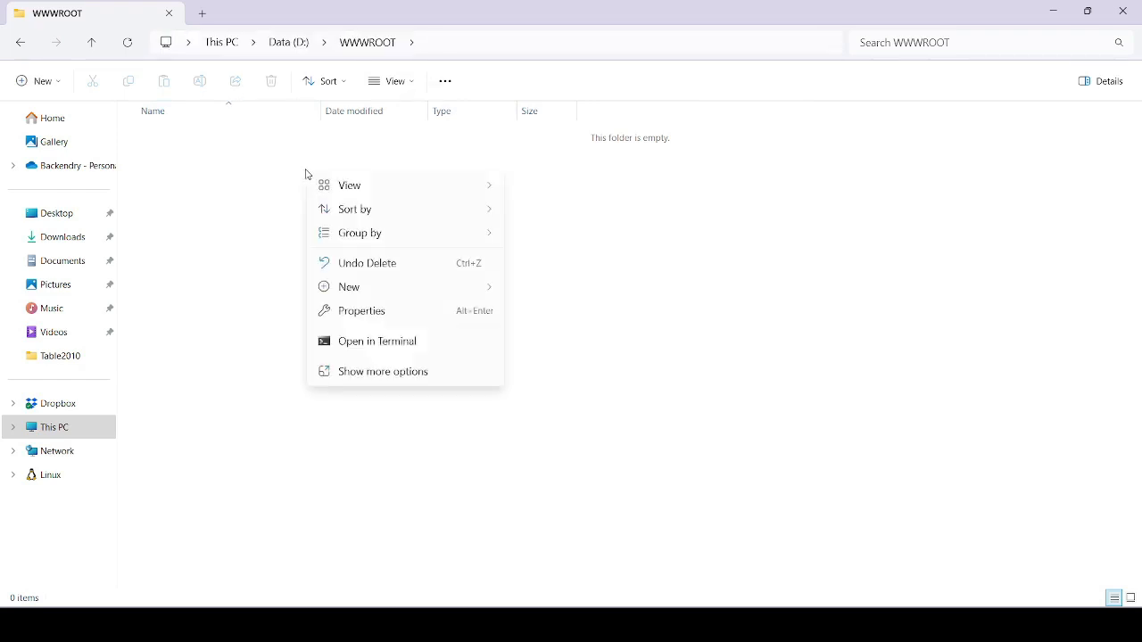
mouse_move(382, 290)
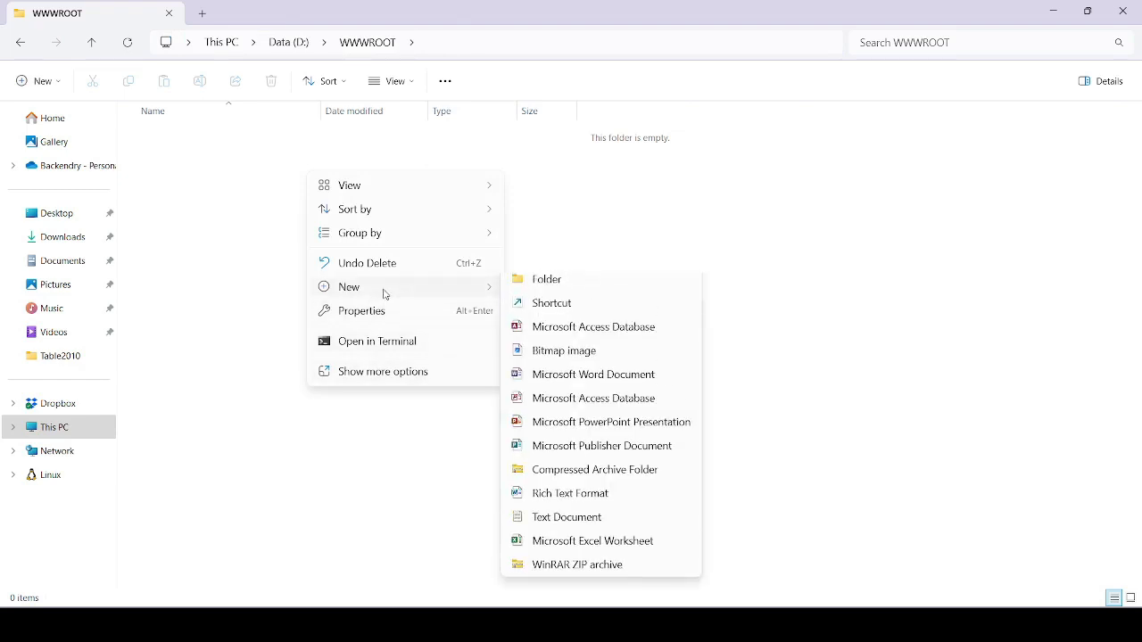
click(550, 291)
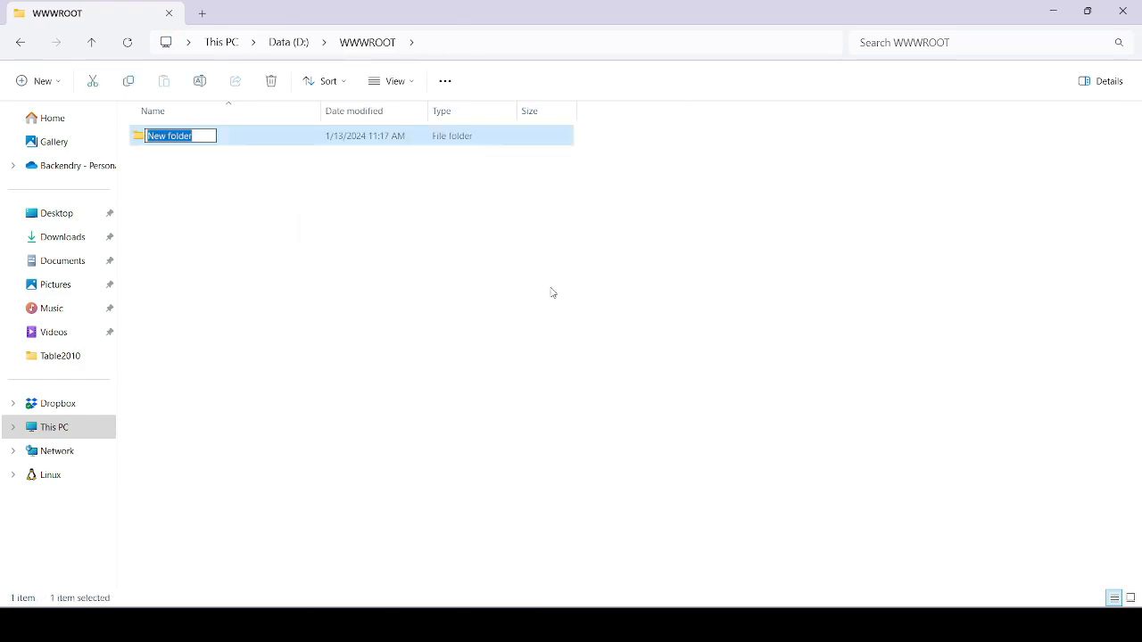
text(backend)
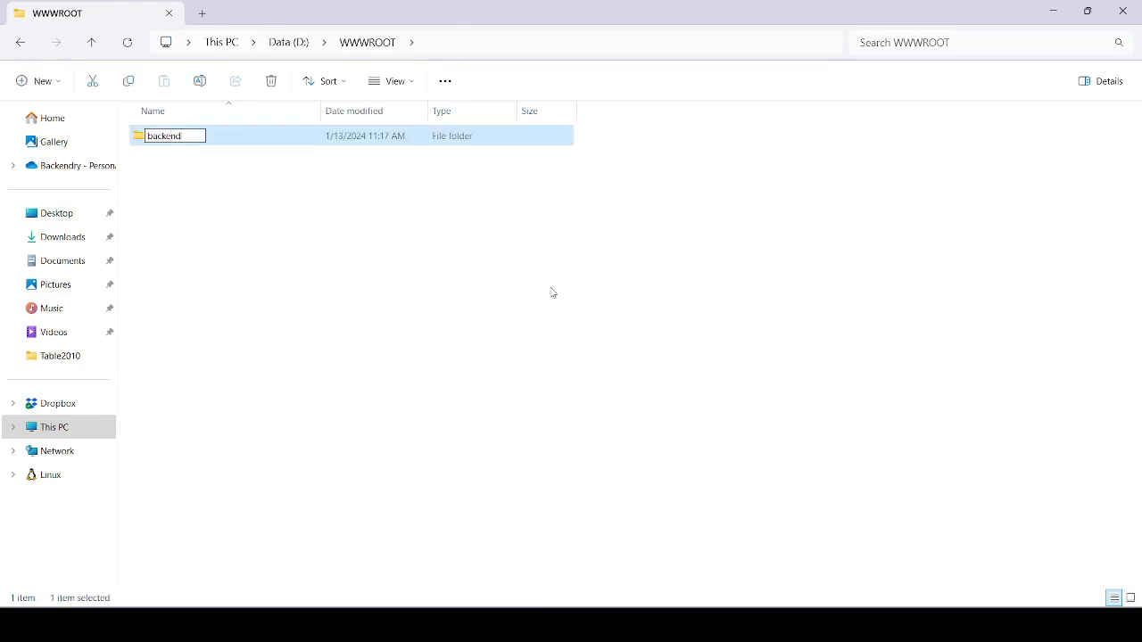
text(rydemo1)
key(Return)
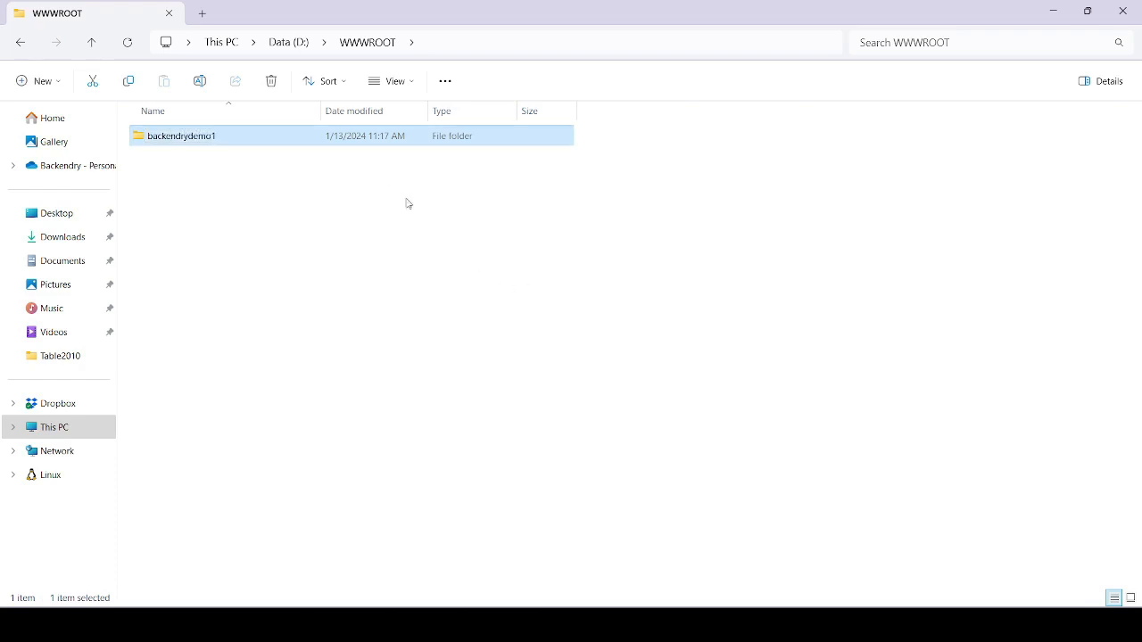
- Open the backendrydemo1 folder and copy its full path
double_click(299, 143)
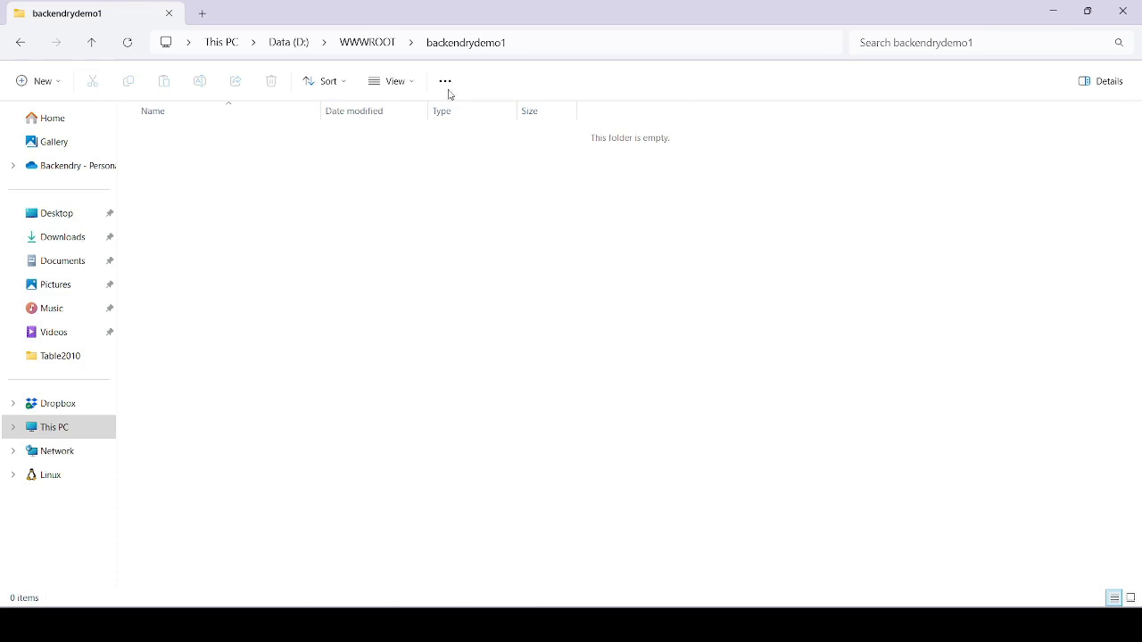
click(575, 45)
key(ctrl+c)
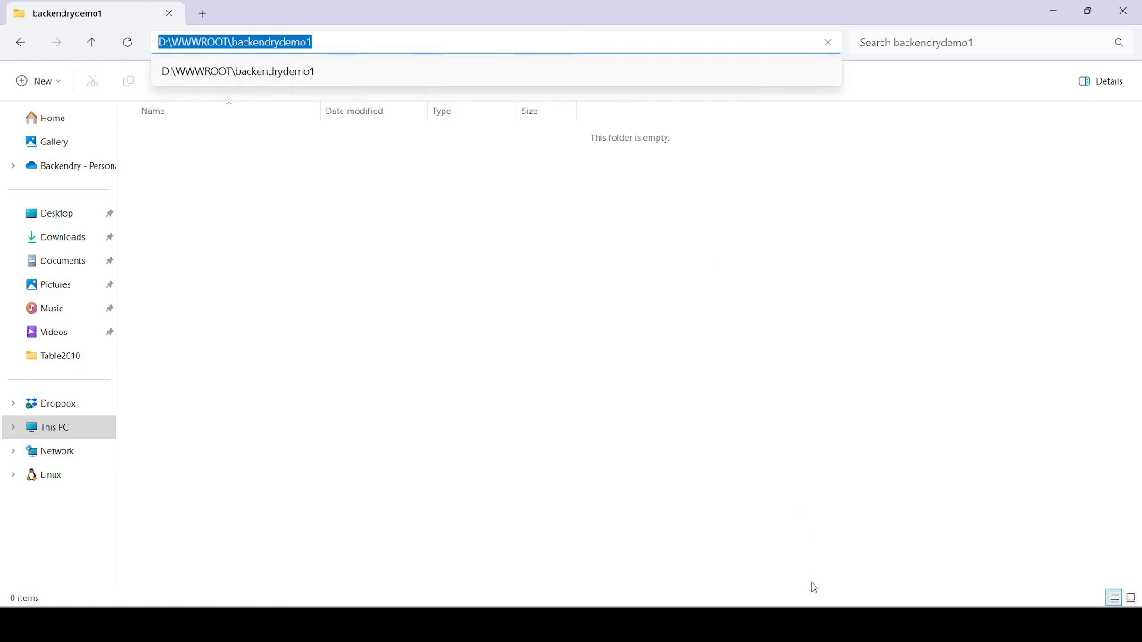
- Switch to IIS Manager and start adding a website named backendrydemo1 with the physical path D:\WWWROOT\backendrydemo1
click(817, 624)
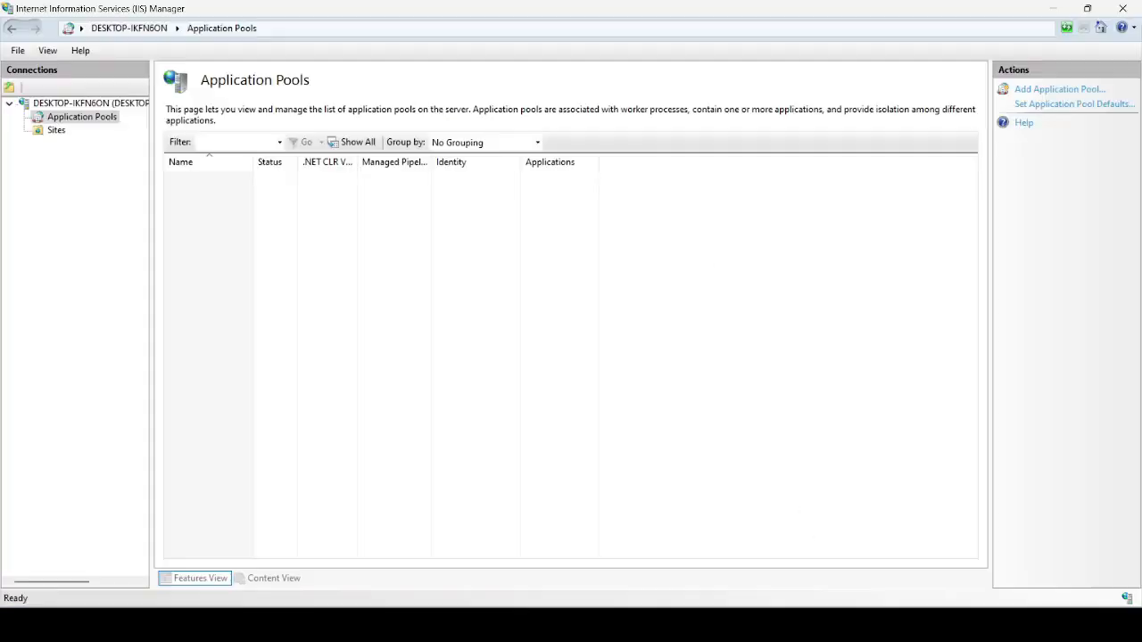
click(60, 132)
right_click(52, 135)
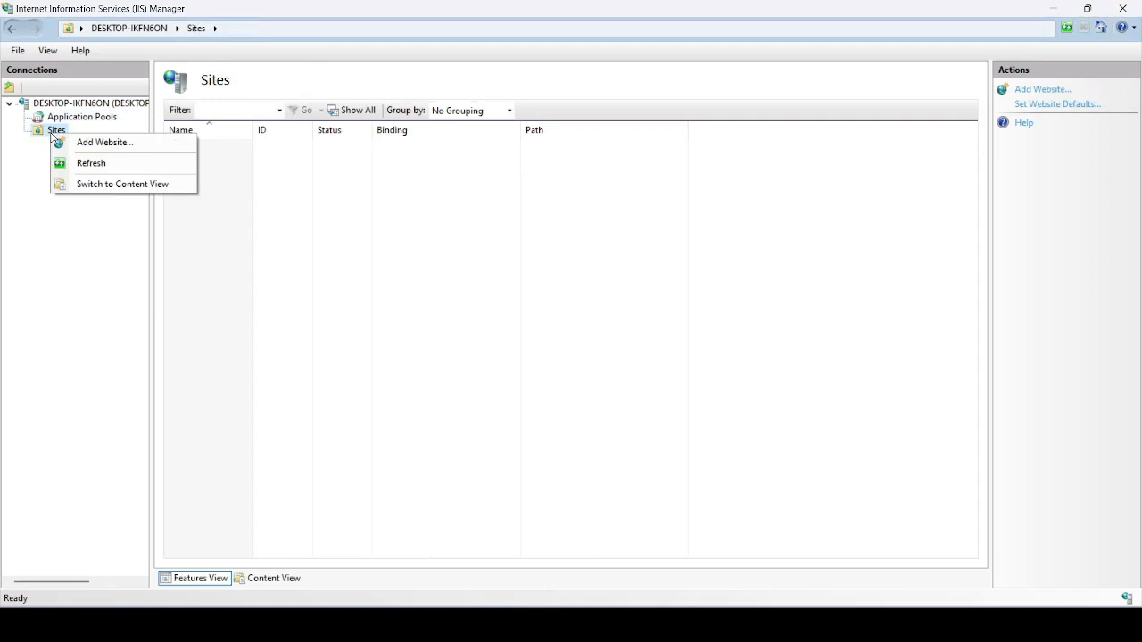
click(96, 143)
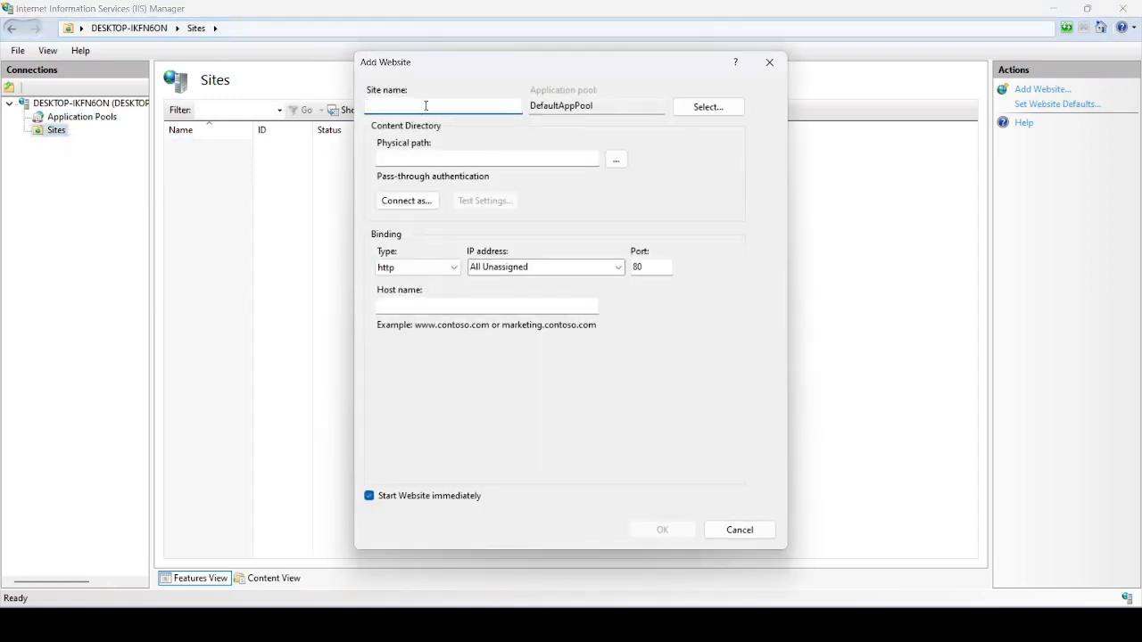
text(backendrydemo1)
click(569, 160)
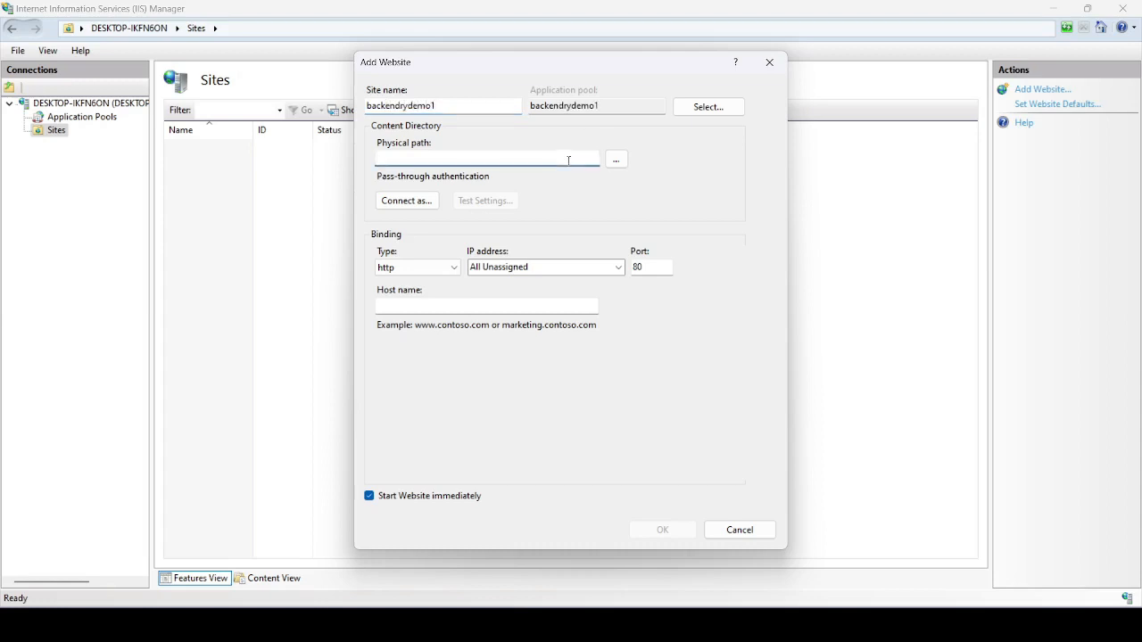
key(ctrl+v)
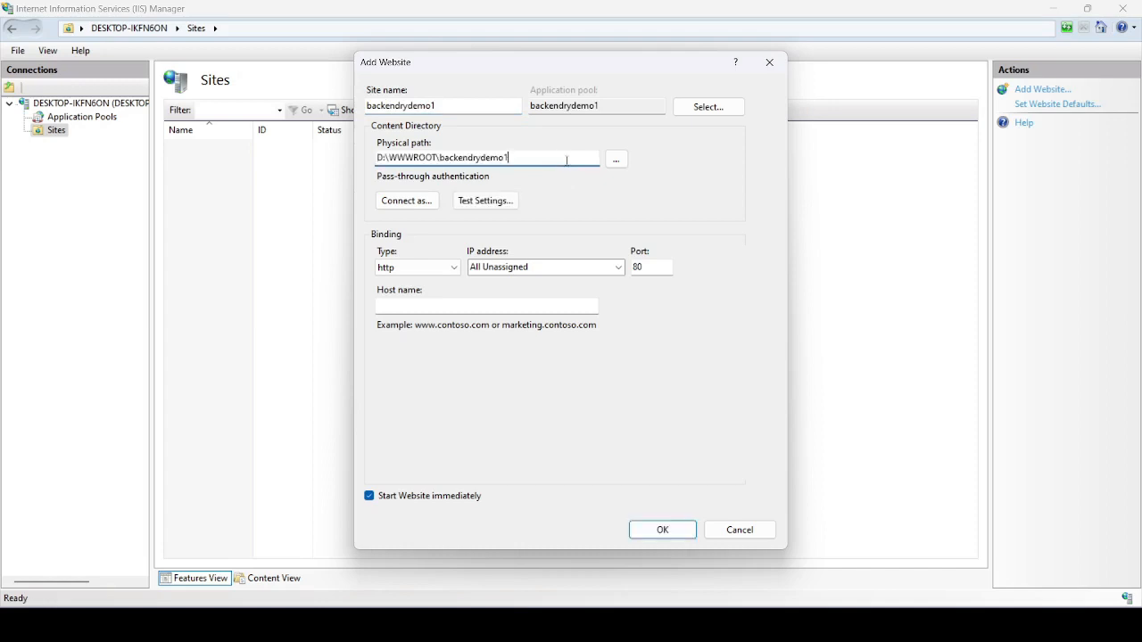
- Test the website's connection settings, and create the site with the http binding on port 80
click(478, 202)
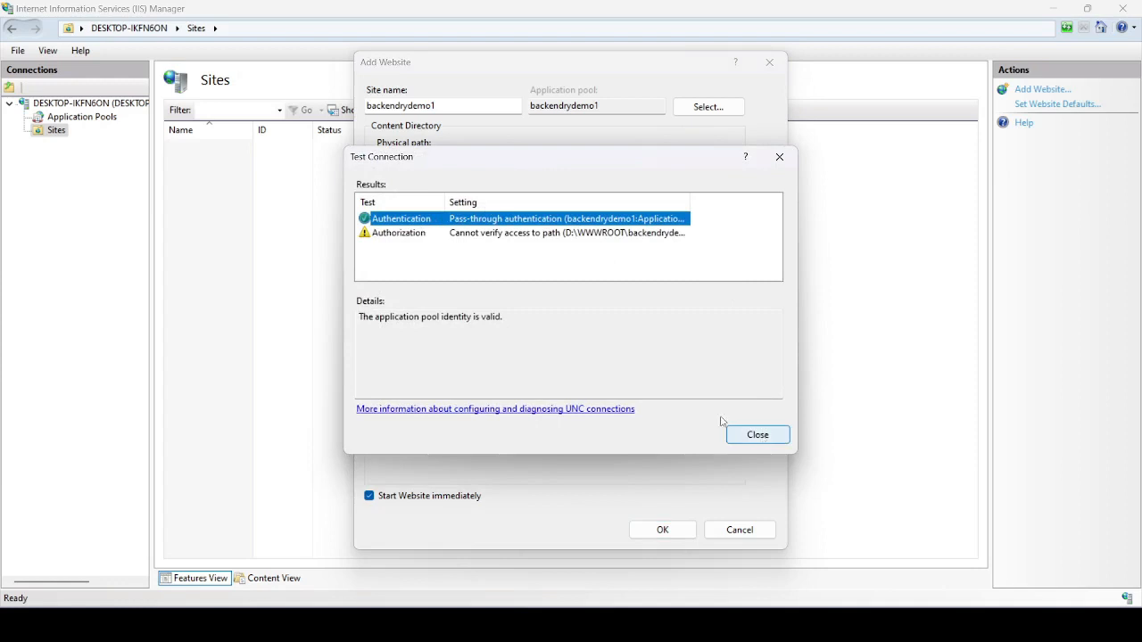
click(755, 436)
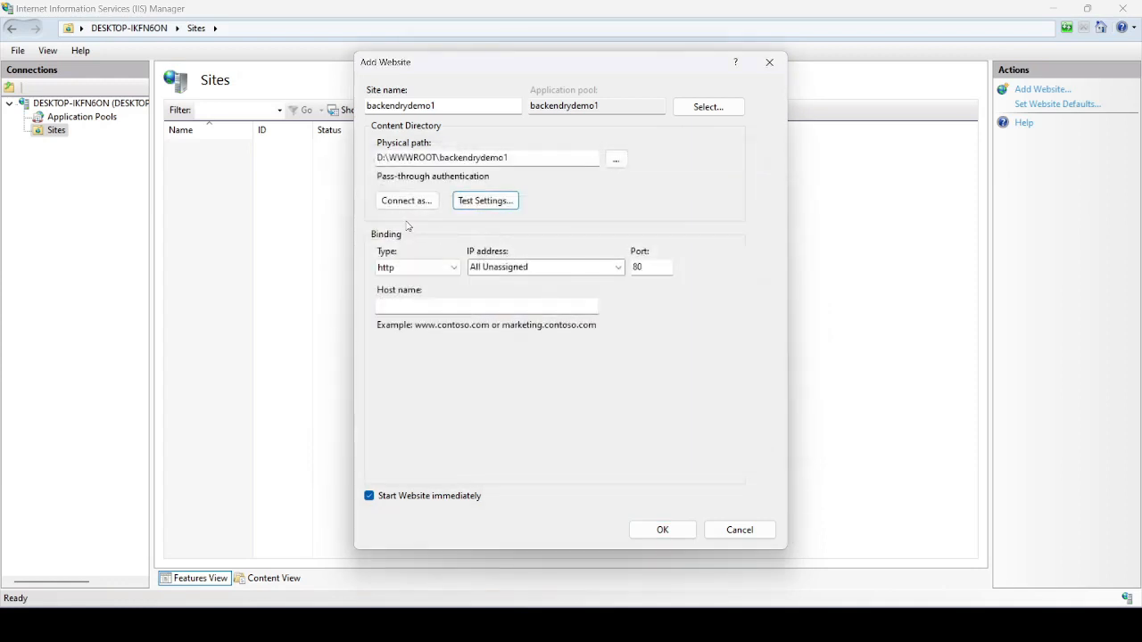
click(661, 268)
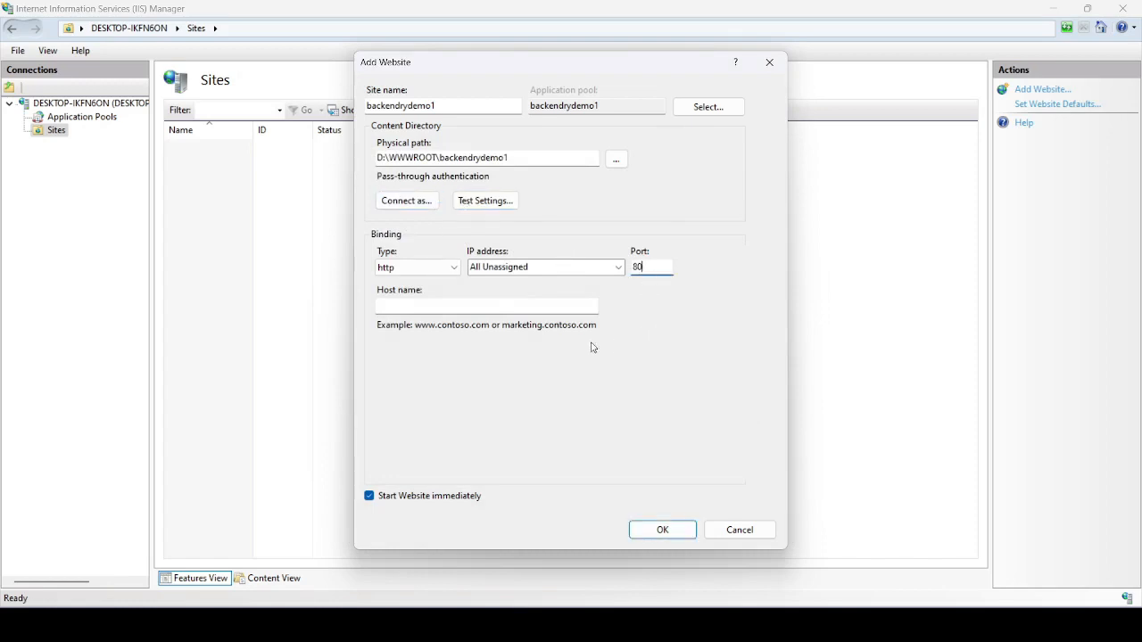
click(669, 529)
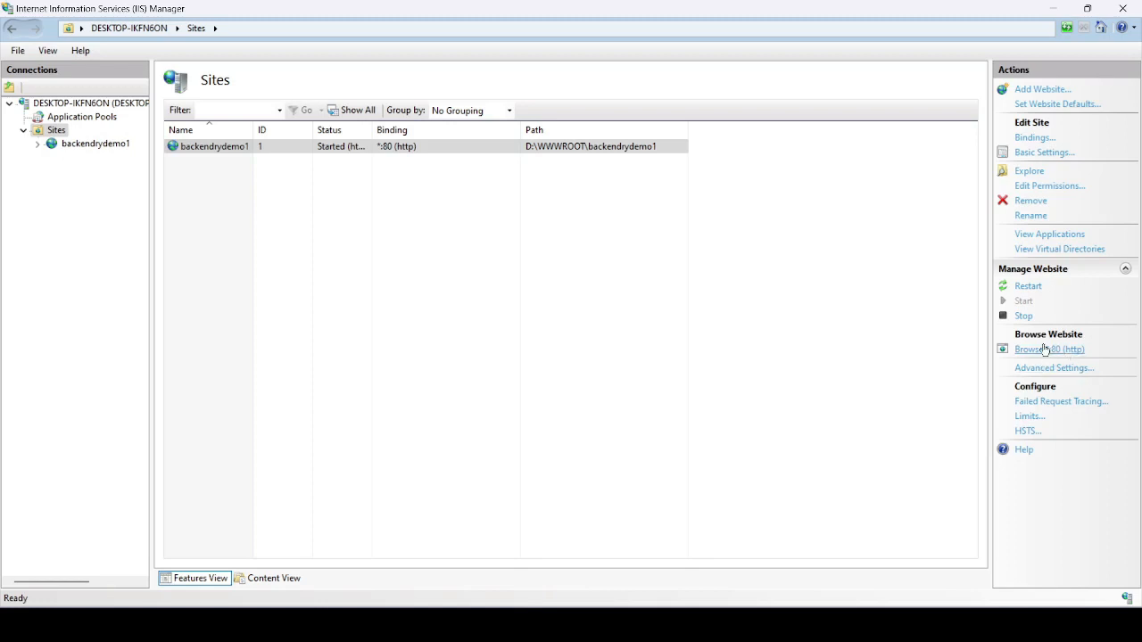
- Browse the backendrydemo1 site over http on port 80 and examine the localhost page in the browser
click(1045, 349)
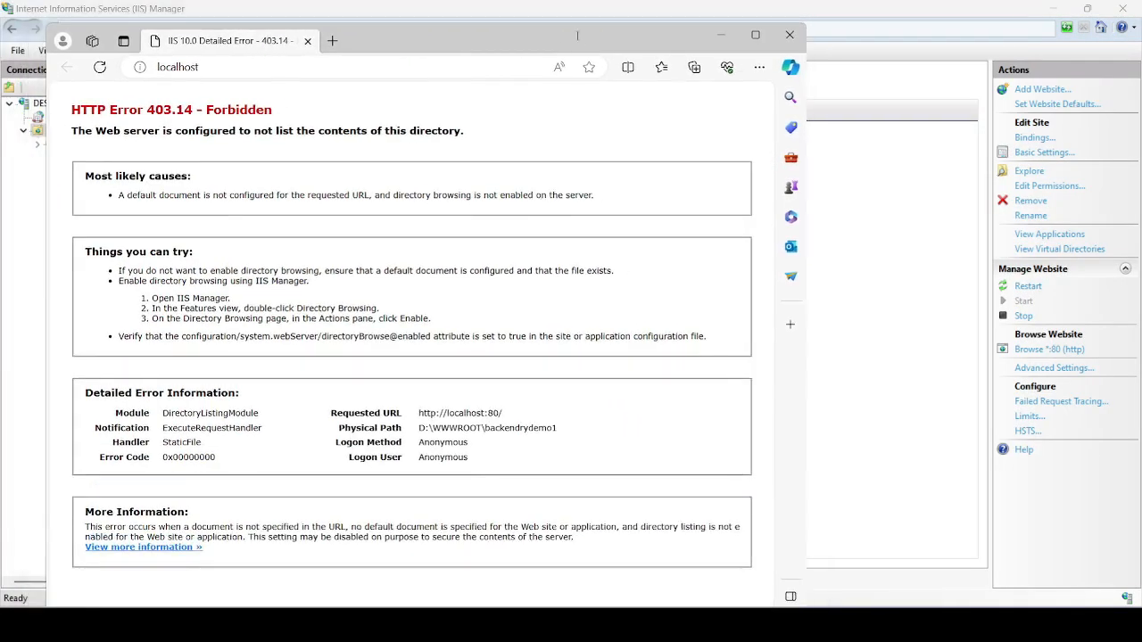
double_click(577, 34)
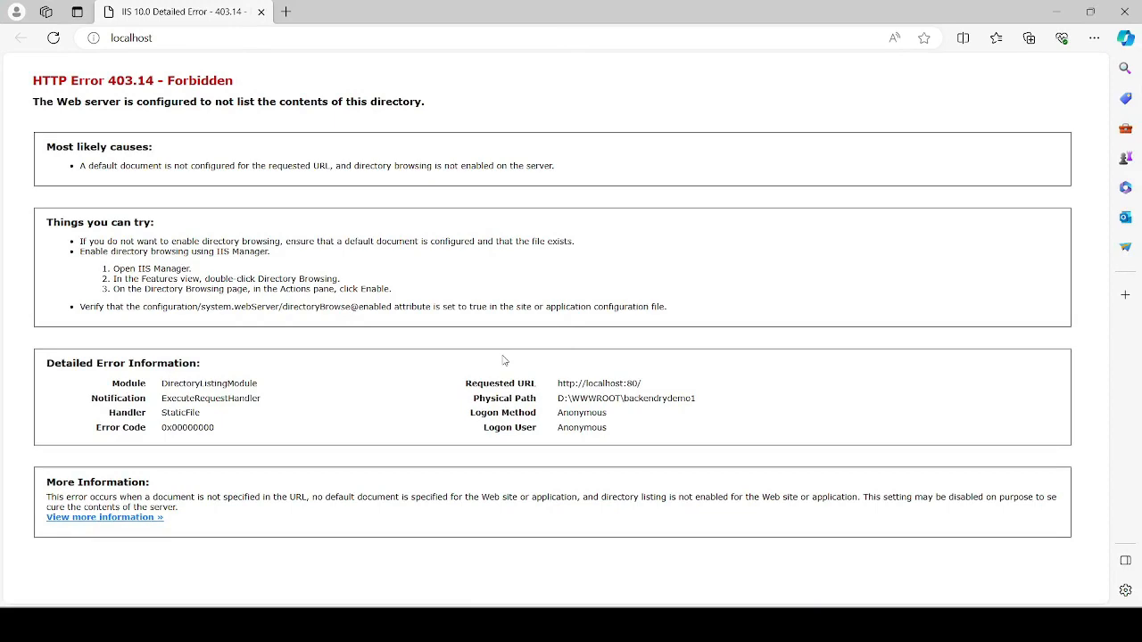
drag(548, 9, 557, 127)
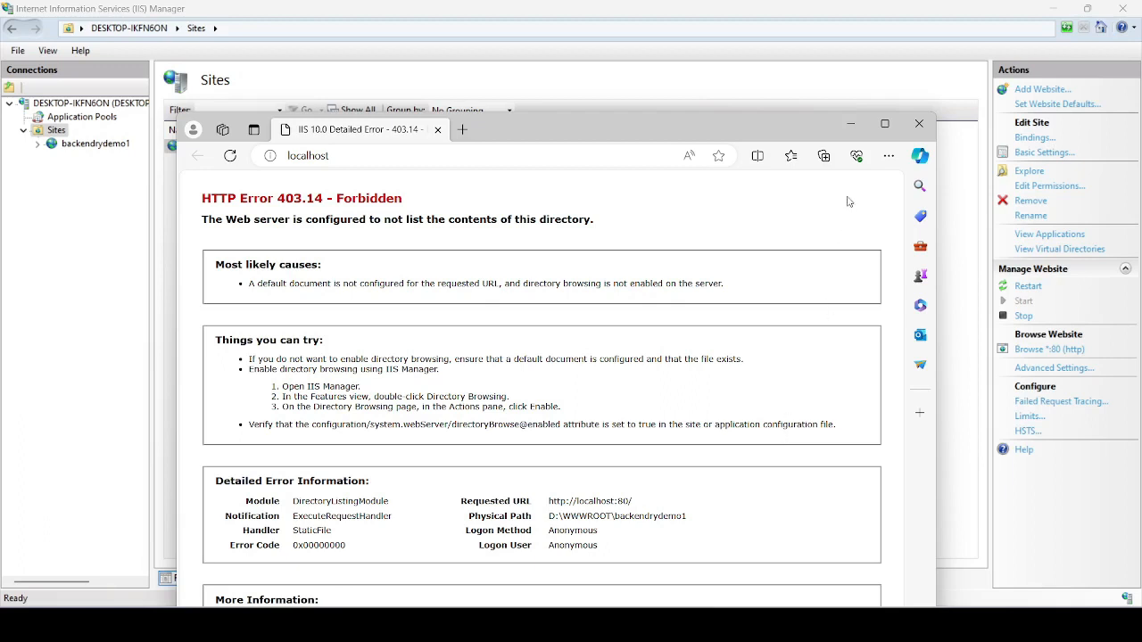
click(852, 125)
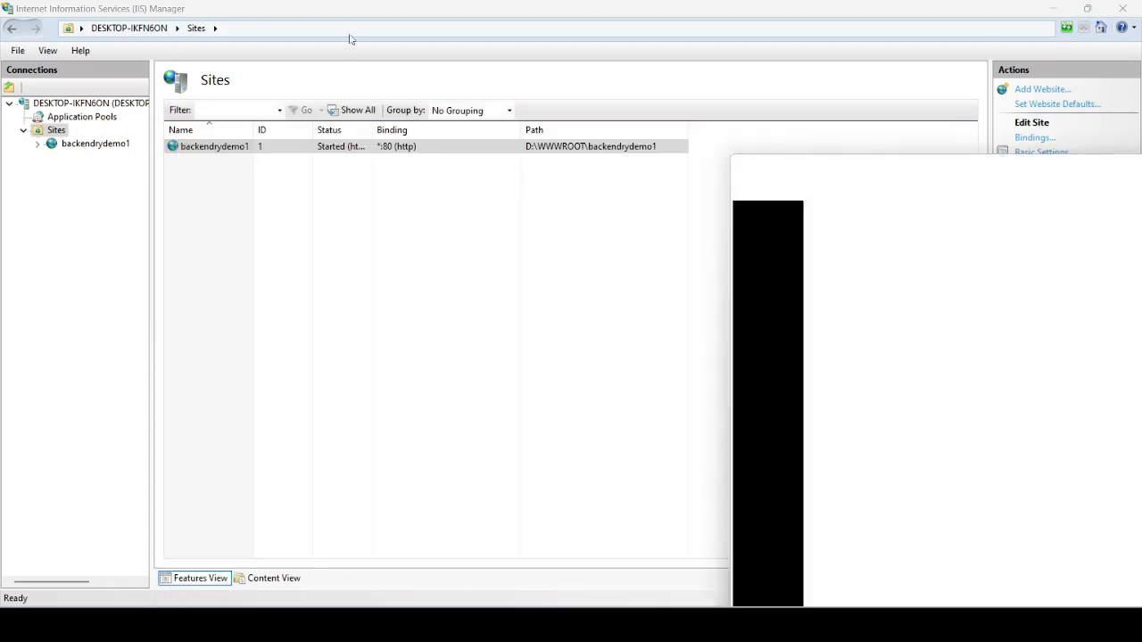
drag(348, 39, 410, 43)
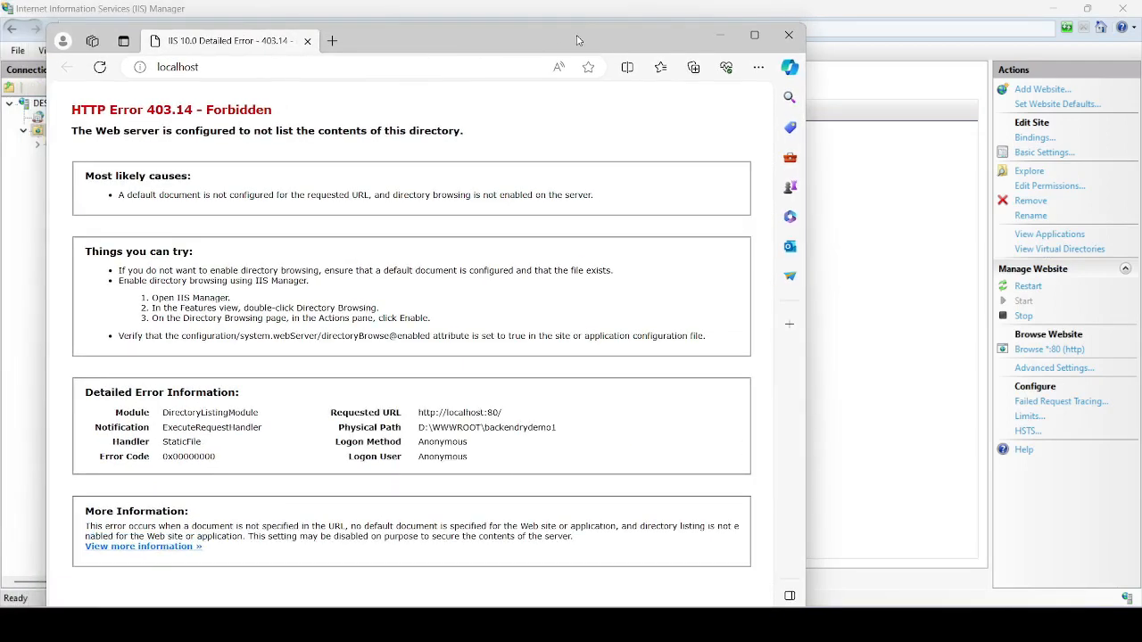
double_click(449, 42)
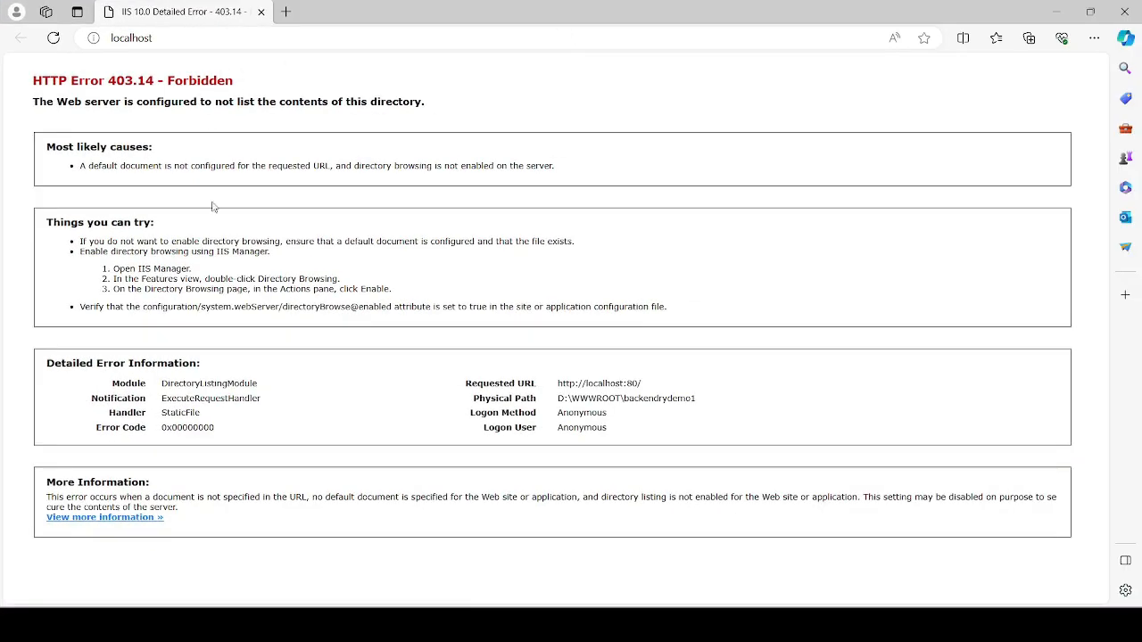